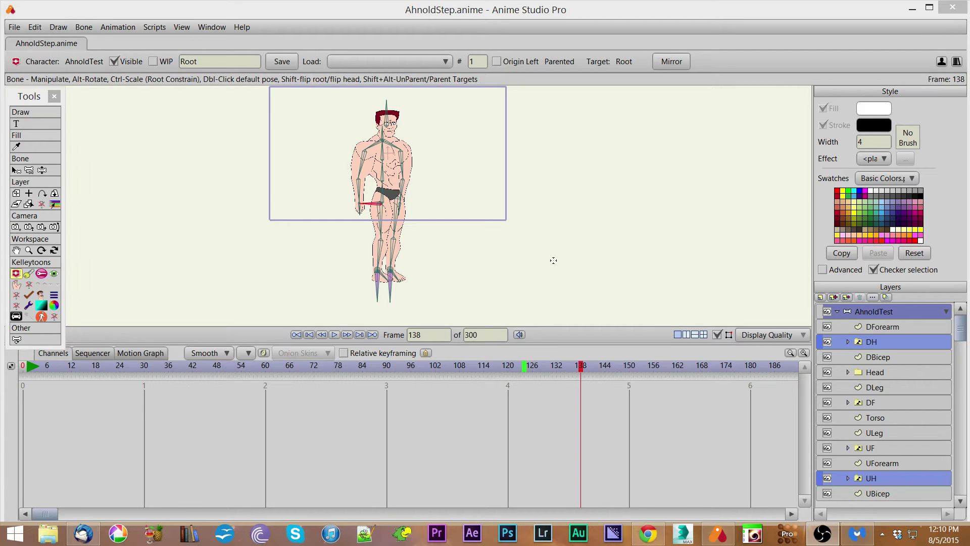
Delete the three stray keys at frame 138 and key the character shifted left at frame 30
{"action": "left_click", "coordinate": [526, 371]}
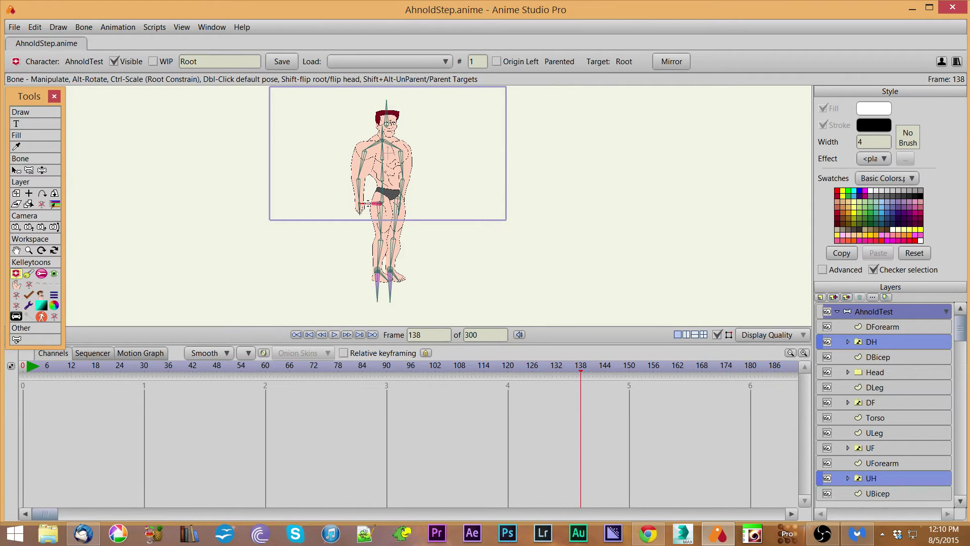
{"action": "left_click_drag", "start_coordinate": [367, 204], "coordinate": [284, 139]}
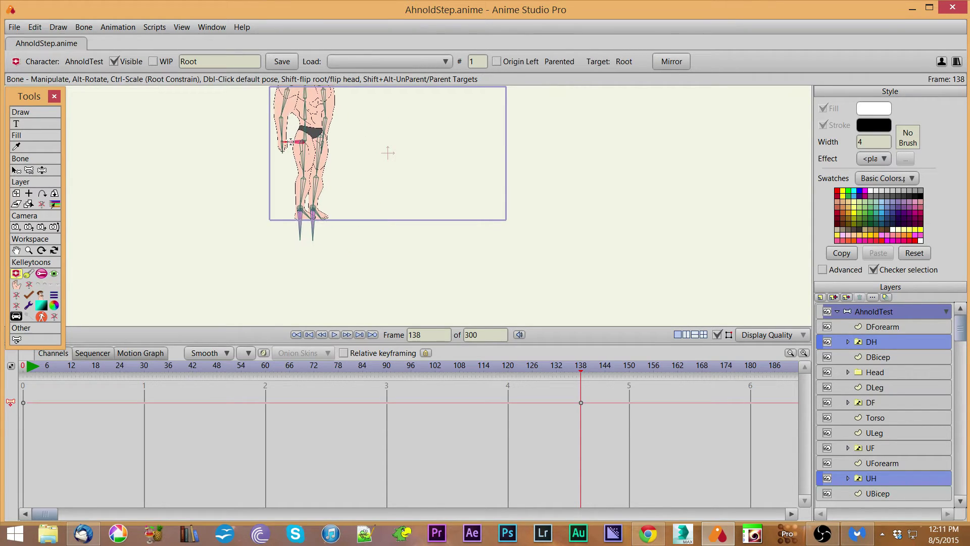
{"action": "left_click_drag", "start_coordinate": [423, 181], "coordinate": [450, 221]}
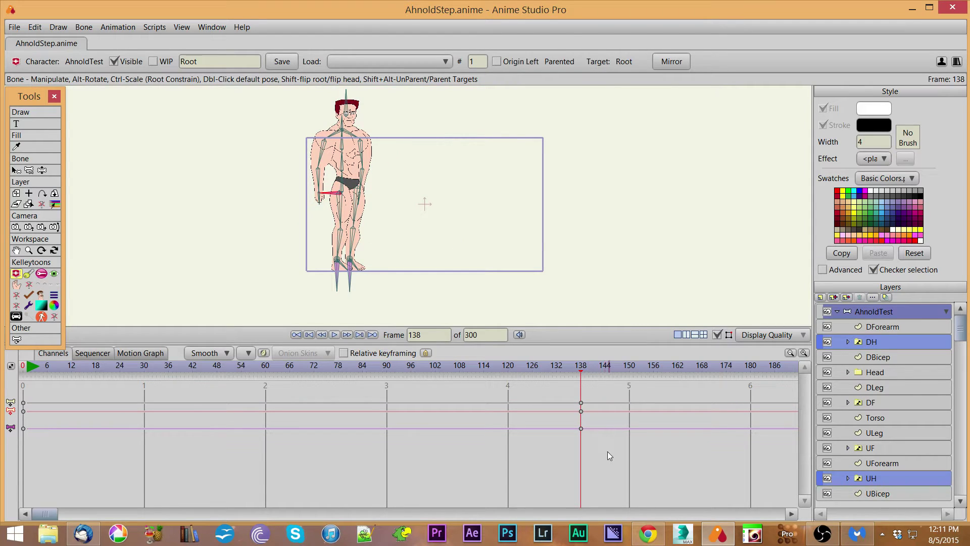
{"action": "left_click_drag", "start_coordinate": [607, 451], "coordinate": [559, 390]}
{"action": "key", "text": "Delete"}
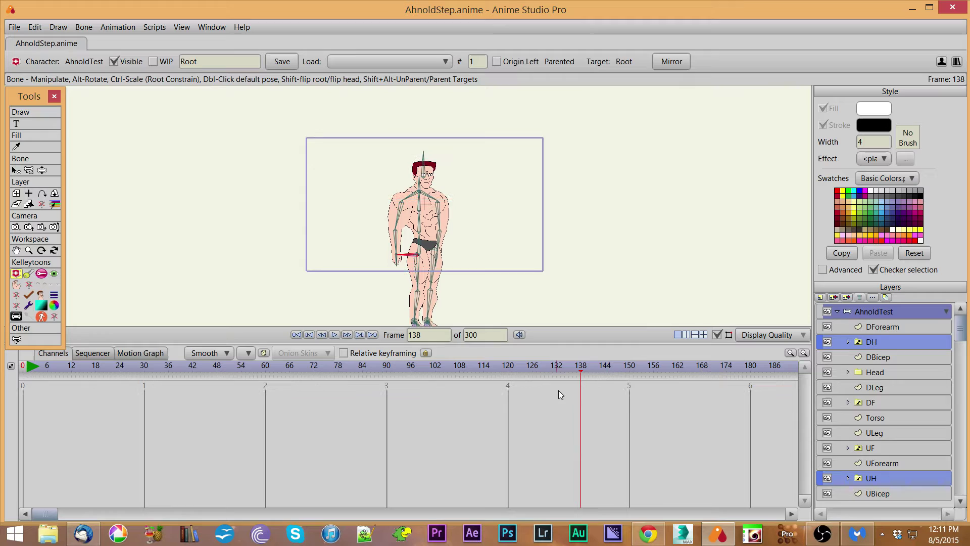
{"action": "left_click", "coordinate": [145, 370]}
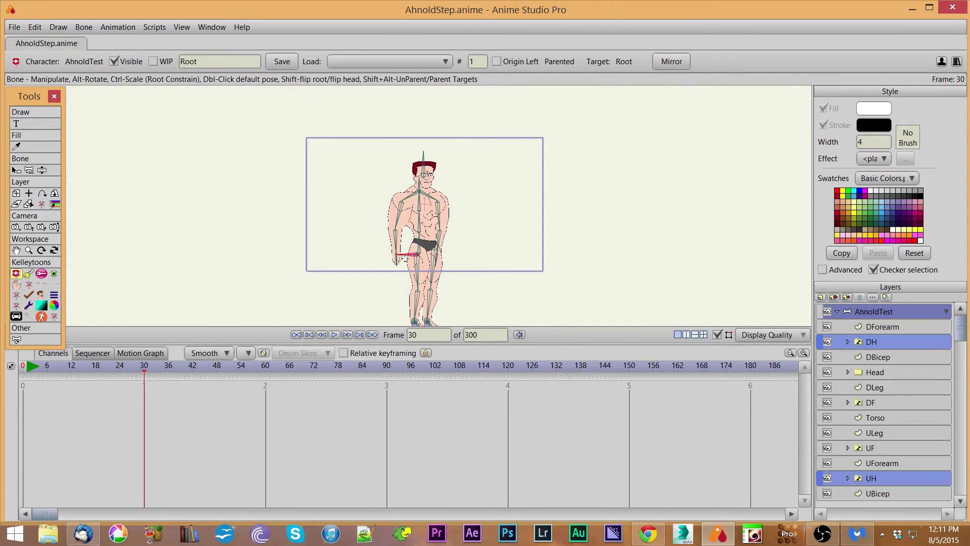
{"action": "left_click_drag", "start_coordinate": [407, 255], "coordinate": [307, 192]}
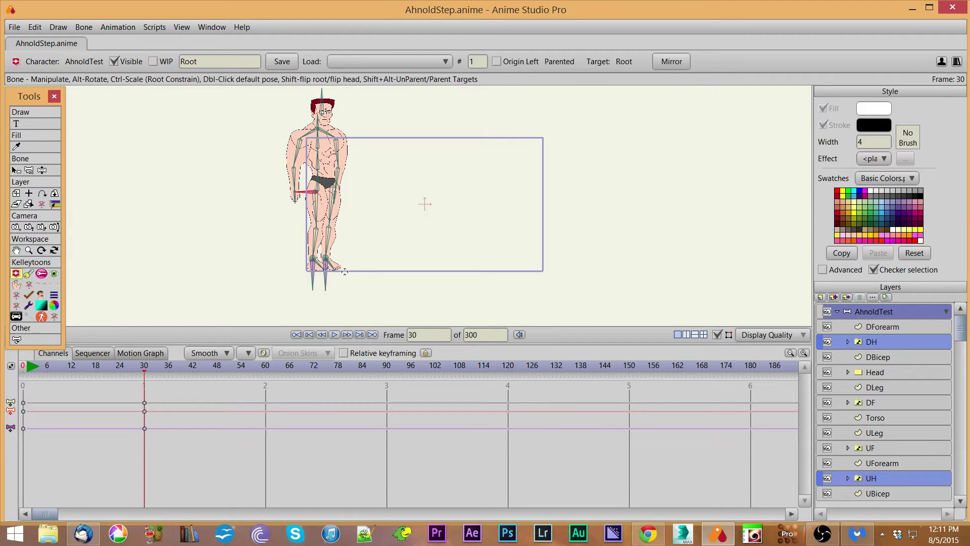
Key every bone at frame 60 and reset the character to its default pose
{"action": "left_click", "coordinate": [268, 368]}
{"action": "left_click", "coordinate": [407, 192], "text": "alt+shift"}
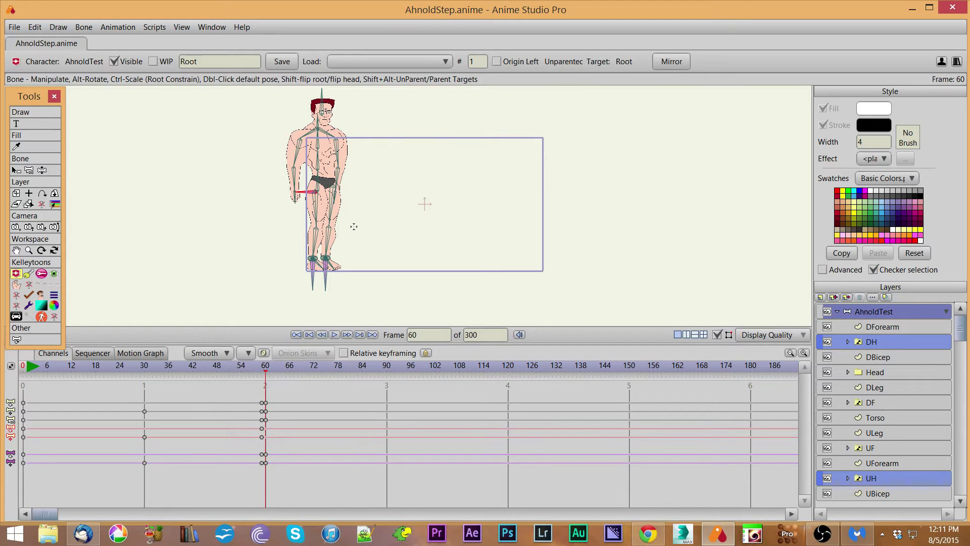
{"action": "left_click_drag", "start_coordinate": [302, 191], "coordinate": [296, 192]}
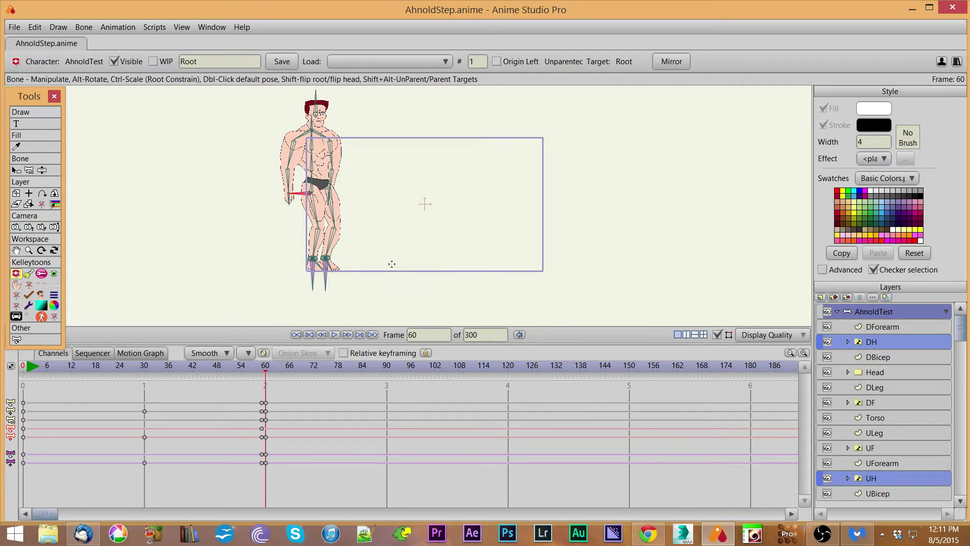
{"action": "double_click", "coordinate": [305, 235]}
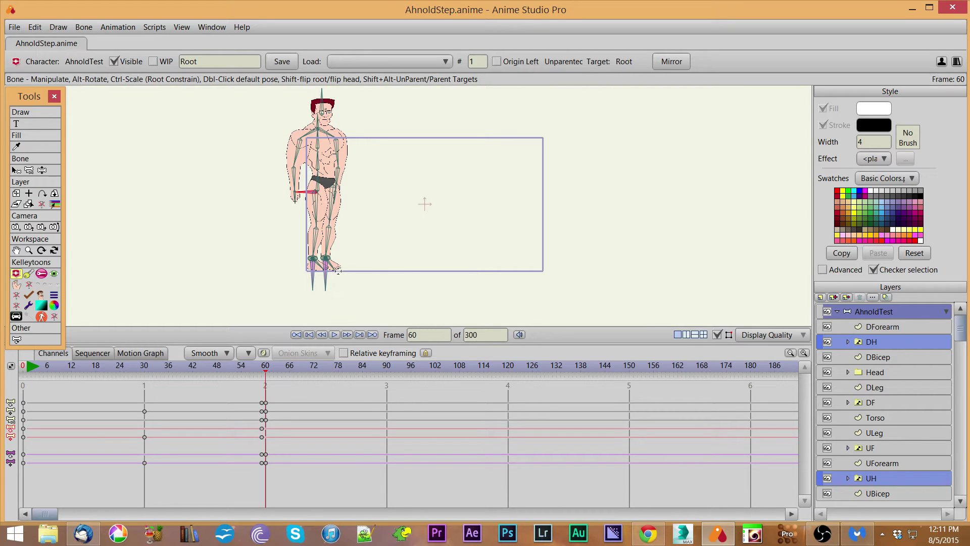
Step the front foot far right and drop the hips into a lowered lunging stride
{"action": "left_click_drag", "start_coordinate": [324, 278], "coordinate": [382, 268]}
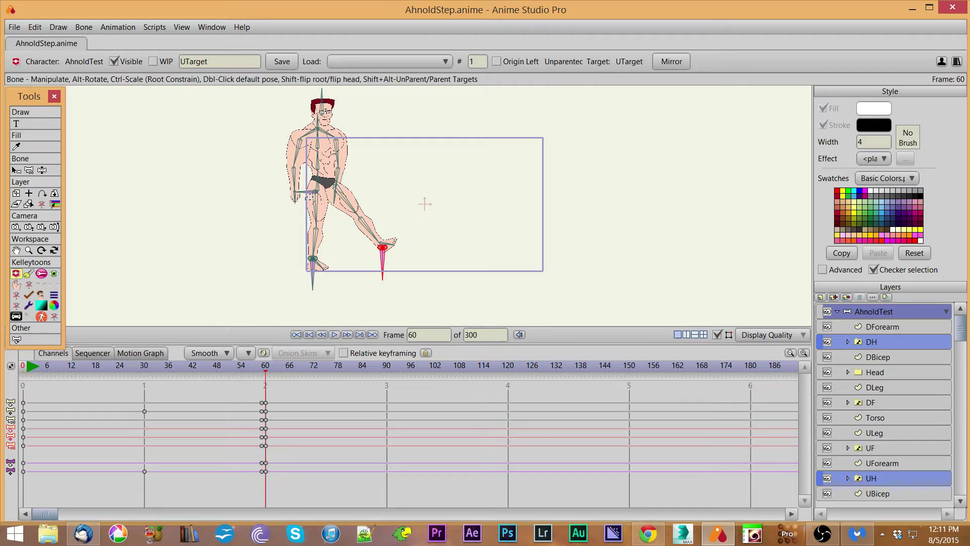
{"action": "left_click_drag", "start_coordinate": [310, 197], "coordinate": [321, 217]}
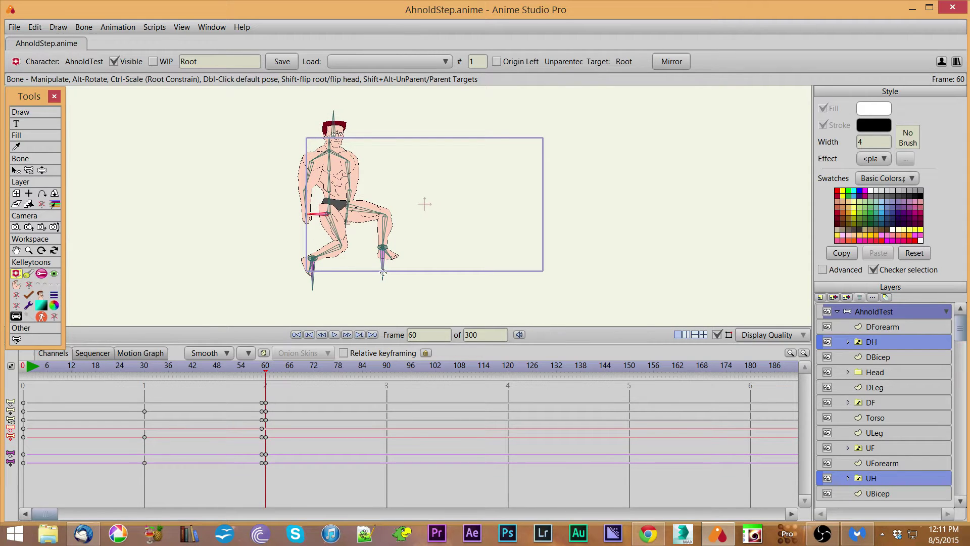
{"action": "left_click_drag", "start_coordinate": [383, 273], "coordinate": [399, 290]}
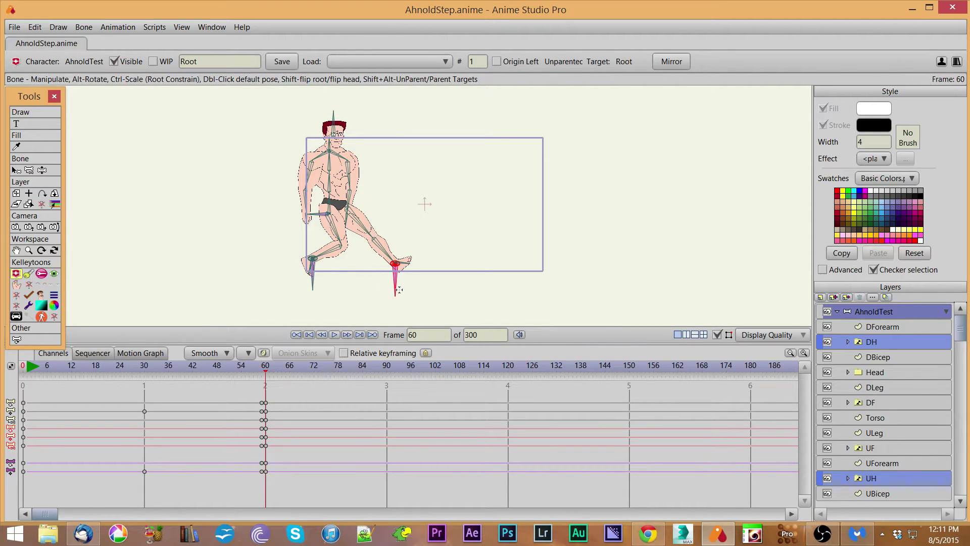
{"action": "left_click_drag", "start_coordinate": [321, 216], "coordinate": [329, 211]}
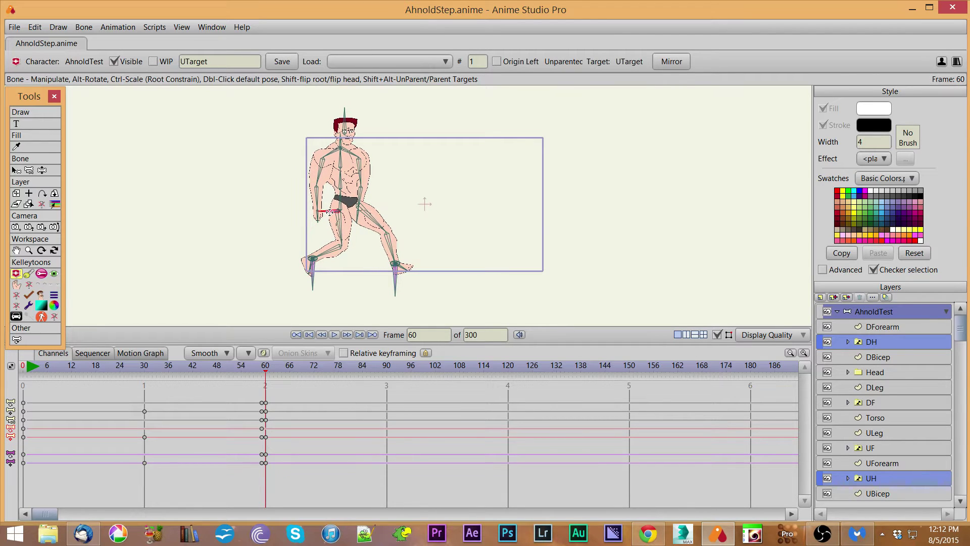
{"action": "left_click_drag", "start_coordinate": [394, 283], "coordinate": [404, 283]}
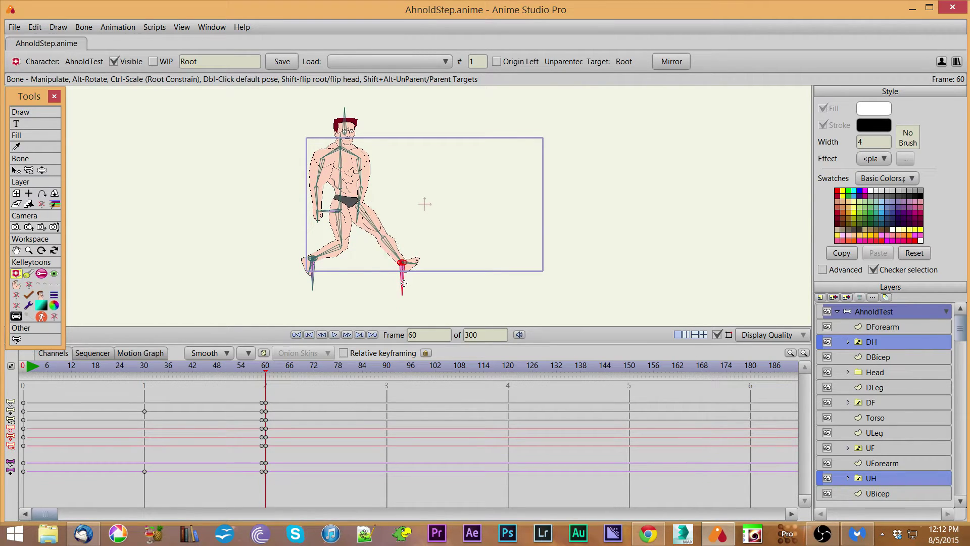
{"action": "left_click", "coordinate": [397, 241]}
{"action": "left_click", "coordinate": [312, 263]}
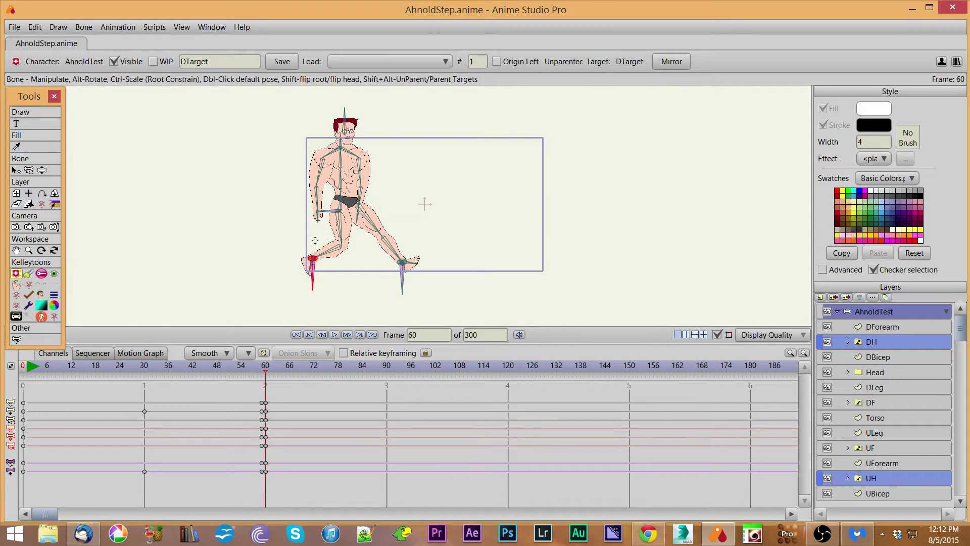
{"action": "left_click", "coordinate": [326, 211]}
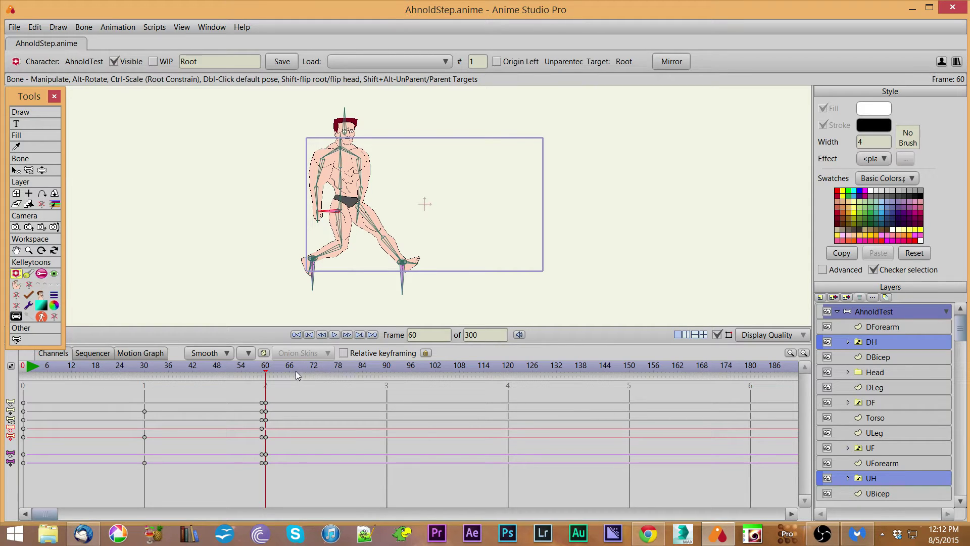
At frame 78, move the figure right and swing the back foot forward to swap legs
{"action": "left_click", "coordinate": [274, 372]}
{"action": "left_click_drag", "start_coordinate": [286, 377], "coordinate": [337, 376]}
{"action": "left_click_drag", "start_coordinate": [328, 211], "coordinate": [404, 215]}
{"action": "left_click_drag", "start_coordinate": [316, 281], "coordinate": [473, 284]}
Fine-tune the hips and both foot targets of the frame 78 stride
{"action": "left_click_drag", "start_coordinate": [402, 217], "coordinate": [419, 217]}
{"action": "left_click_drag", "start_coordinate": [471, 285], "coordinate": [477, 284]}
{"action": "left_click_drag", "start_coordinate": [416, 215], "coordinate": [413, 218]}
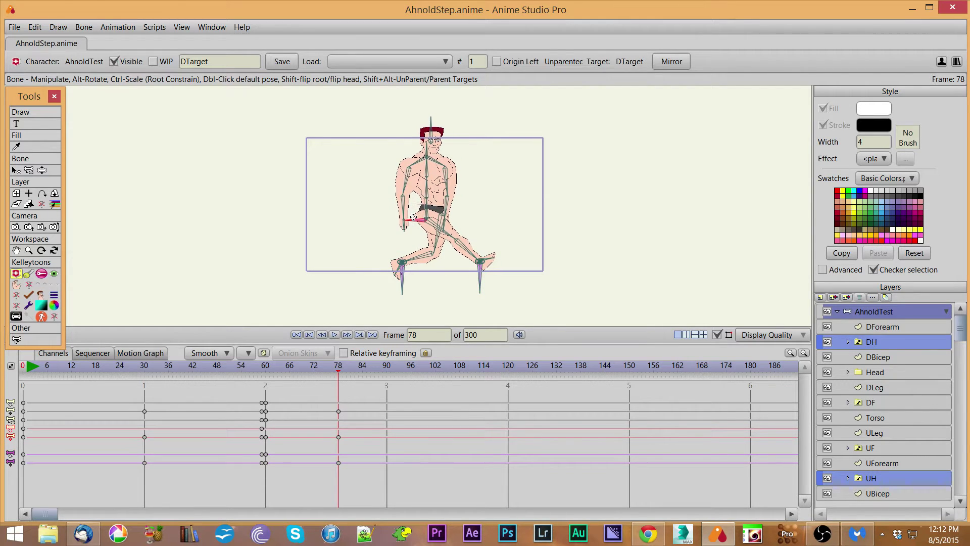
{"action": "left_click_drag", "start_coordinate": [480, 287], "coordinate": [480, 286]}
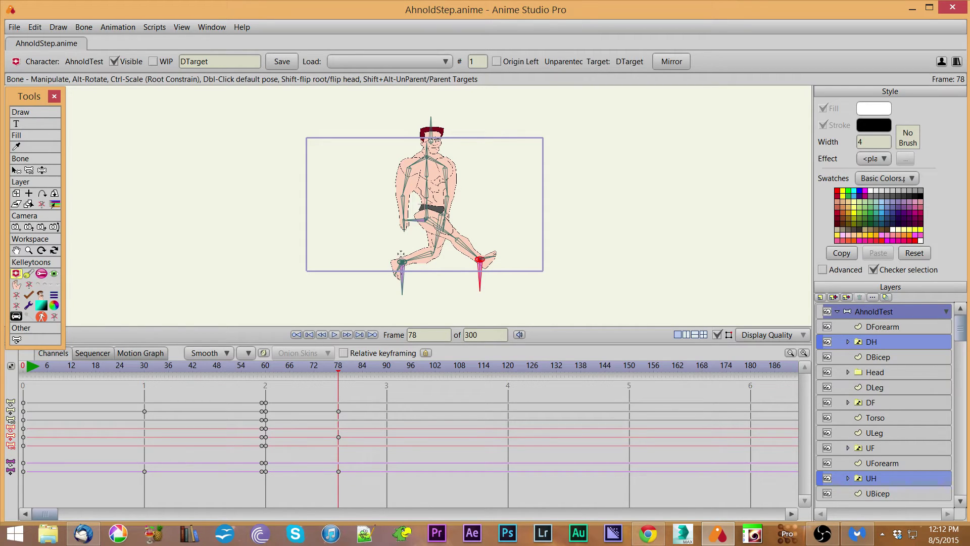
{"action": "left_click_drag", "start_coordinate": [412, 224], "coordinate": [412, 223]}
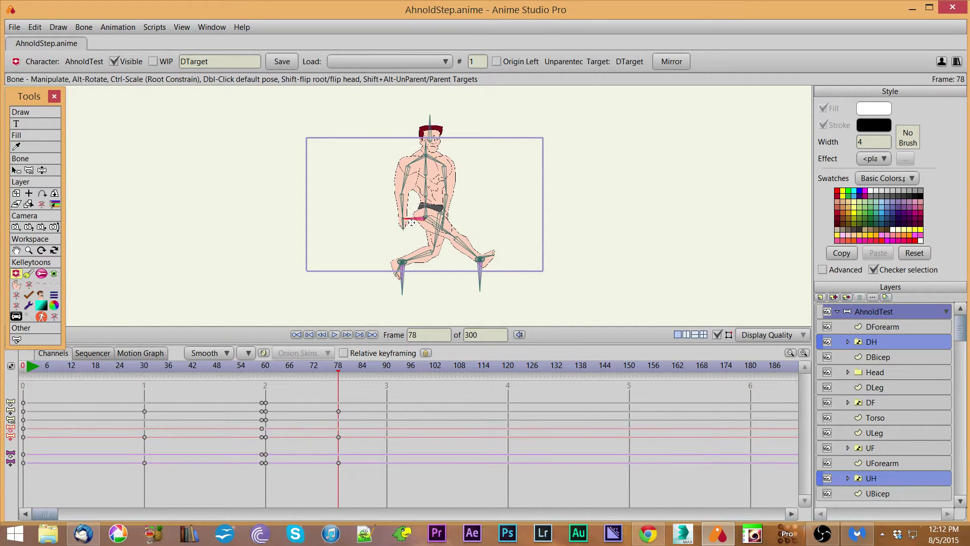
{"action": "left_click", "coordinate": [481, 290]}
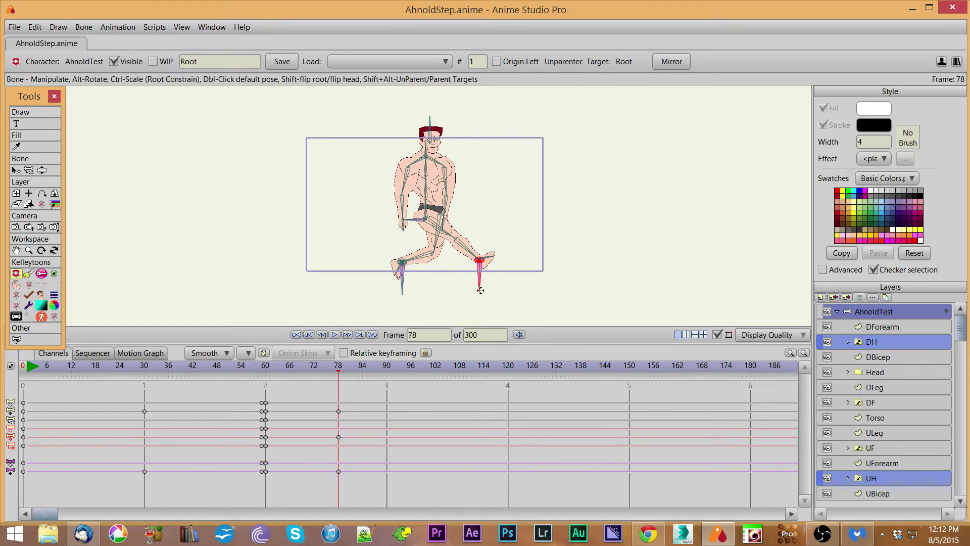
{"action": "left_click", "coordinate": [402, 289]}
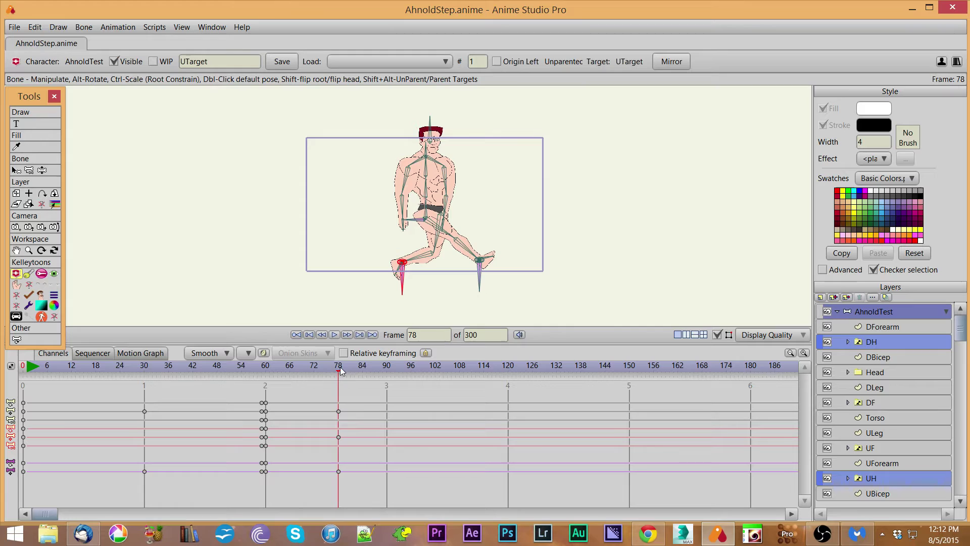
Key frame 68 with the body raised upright and trailing leg lifted and bent, then review the motion
{"action": "left_click_drag", "start_coordinate": [339, 371], "coordinate": [290, 374]}
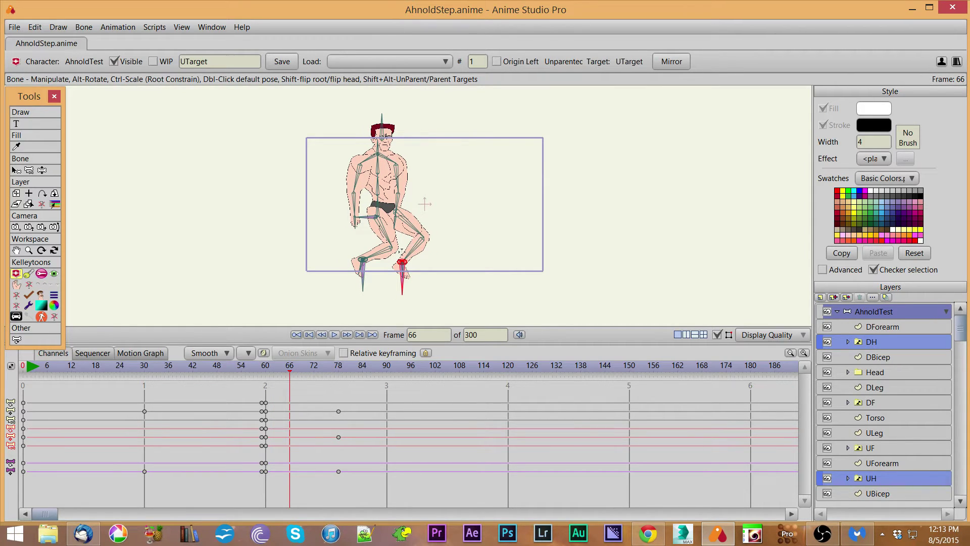
{"action": "left_click", "coordinate": [294, 368]}
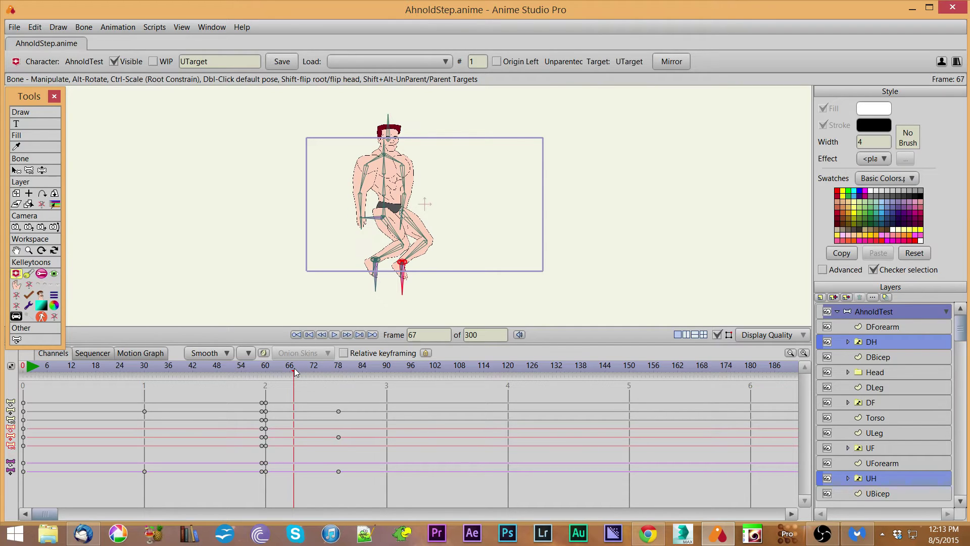
{"action": "left_click", "coordinate": [297, 372]}
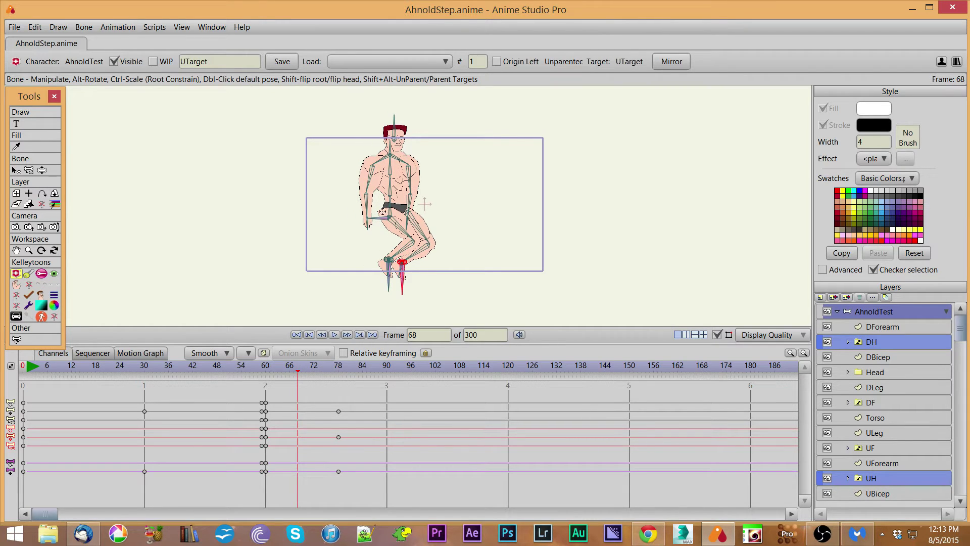
{"action": "left_click_drag", "start_coordinate": [379, 219], "coordinate": [378, 194]}
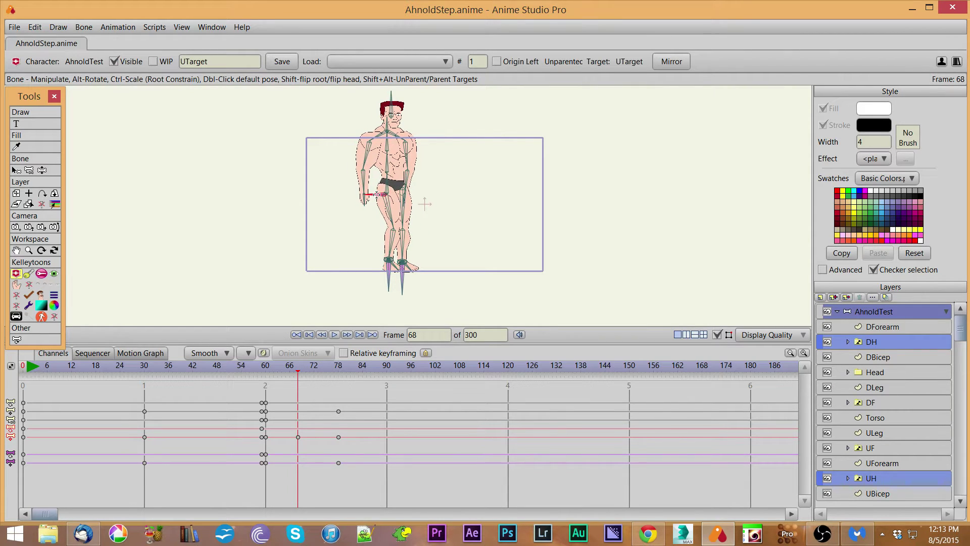
{"action": "left_click_drag", "start_coordinate": [389, 286], "coordinate": [367, 254]}
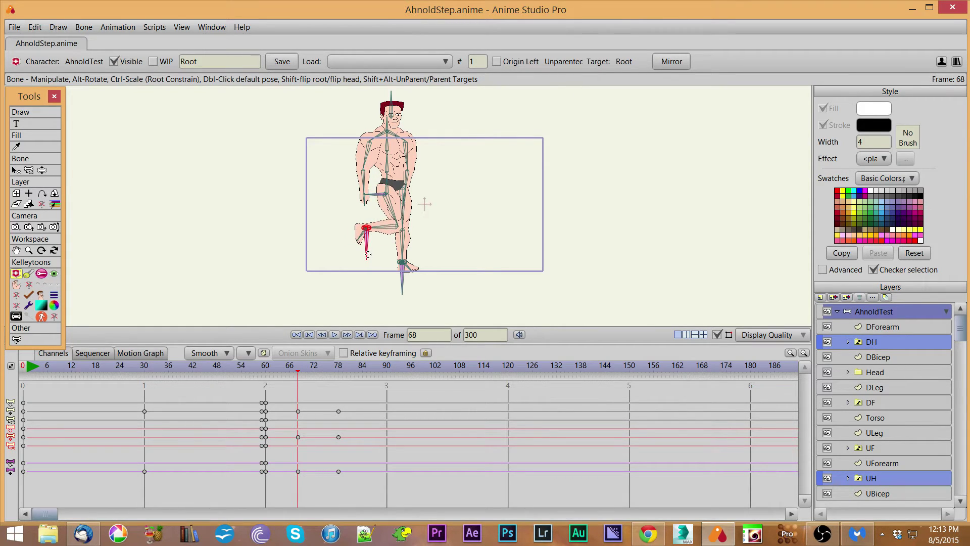
{"action": "left_click_drag", "start_coordinate": [298, 372], "coordinate": [338, 406]}
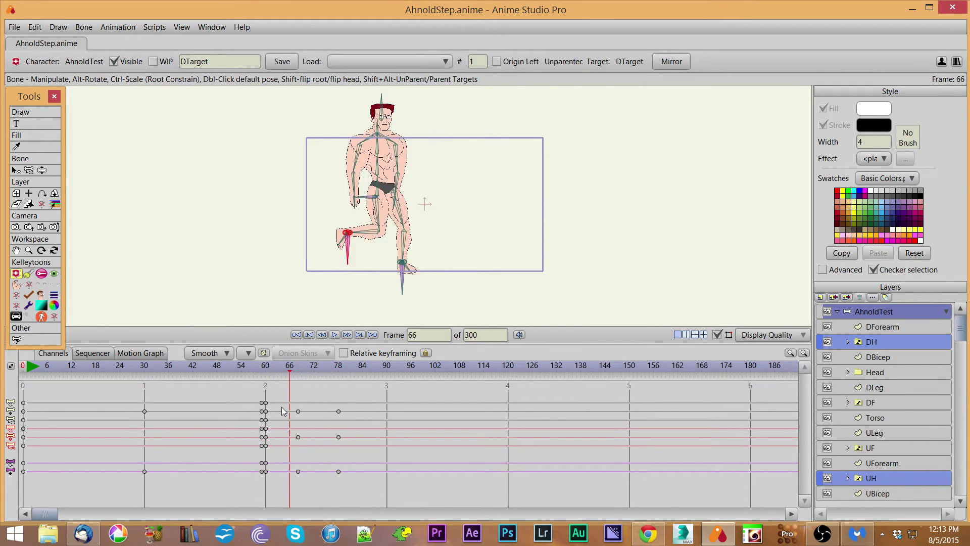
{"action": "left_click_drag", "start_coordinate": [282, 411], "coordinate": [341, 418]}
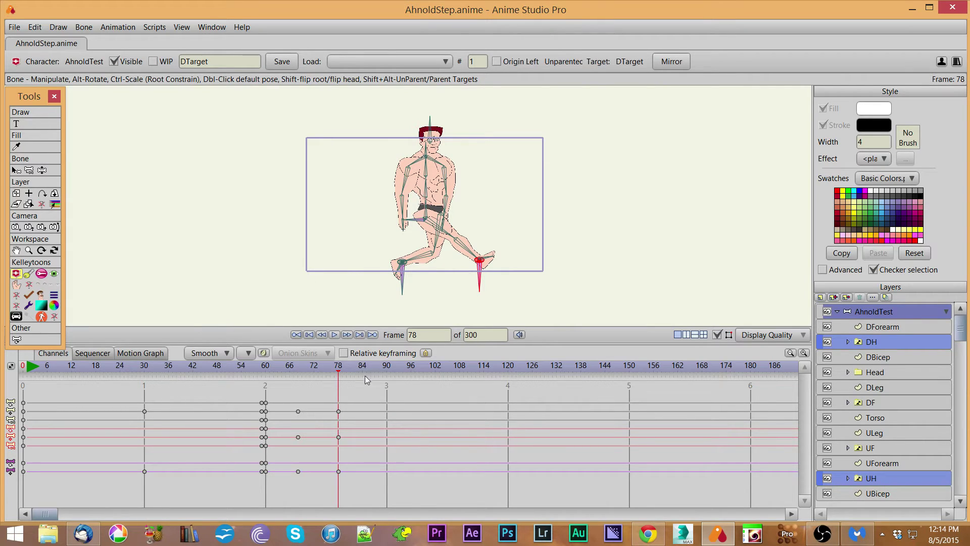
At frame 96, shift the body right, stretch one foot far right and lower the hips
{"action": "left_click_drag", "start_coordinate": [339, 374], "coordinate": [413, 387]}
{"action": "left_click_drag", "start_coordinate": [414, 221], "coordinate": [511, 214]}
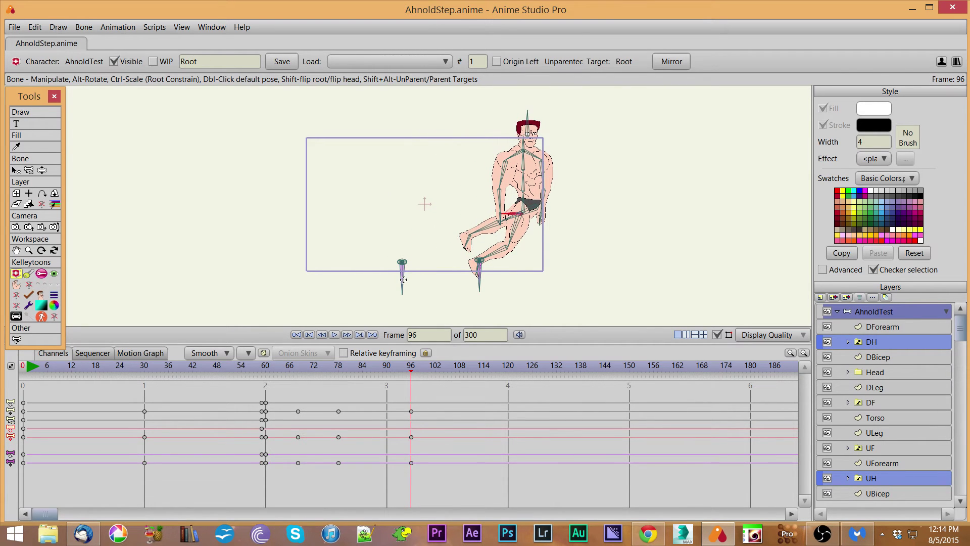
{"action": "left_click_drag", "start_coordinate": [402, 279], "coordinate": [590, 285]}
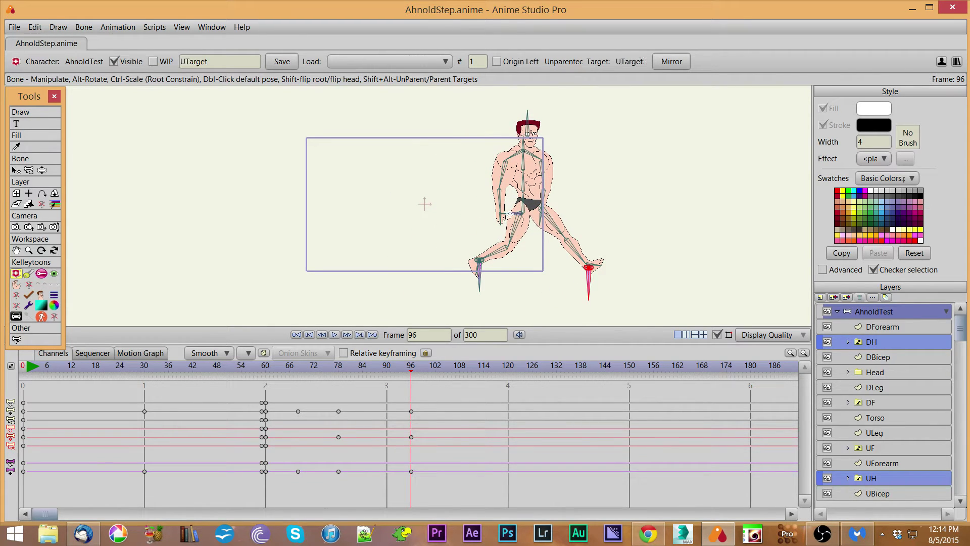
{"action": "left_click_drag", "start_coordinate": [510, 215], "coordinate": [510, 220]}
{"action": "left_click_drag", "start_coordinate": [590, 287], "coordinate": [590, 284]}
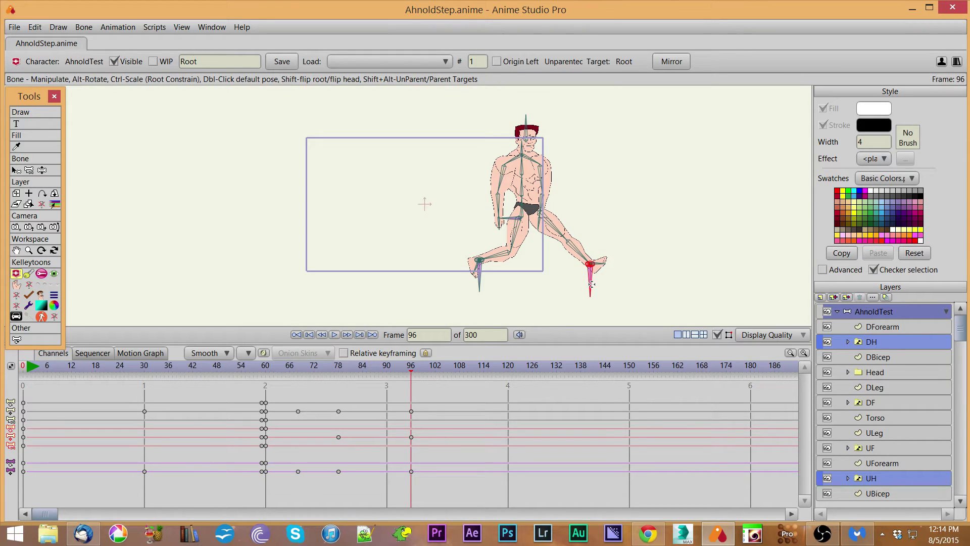
{"action": "left_click", "coordinate": [407, 373]}
{"action": "left_click_drag", "start_coordinate": [407, 374], "coordinate": [413, 397]}
Straighten the body upright over the planted foot at frame 86 and preview the stride
{"action": "left_click", "coordinate": [479, 259]}
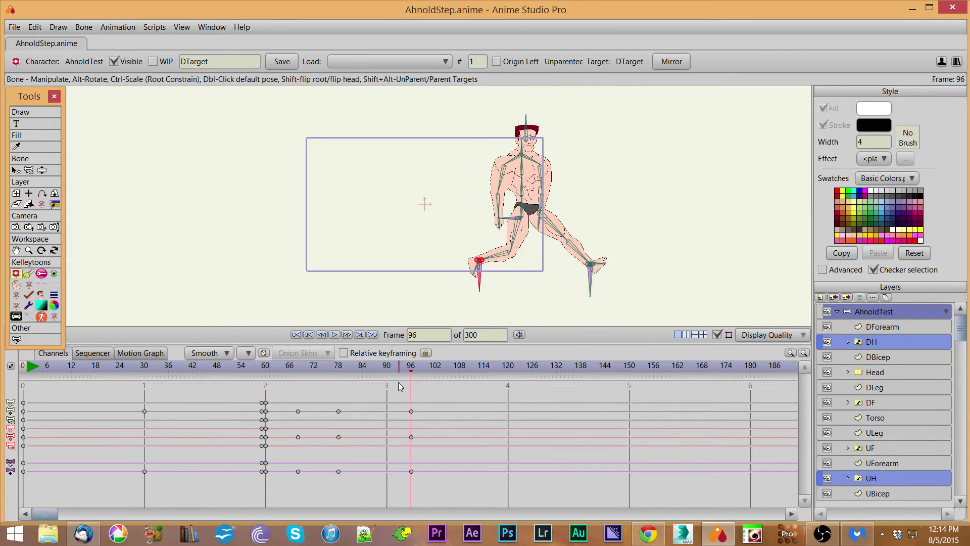
{"action": "left_click_drag", "start_coordinate": [411, 373], "coordinate": [371, 374]}
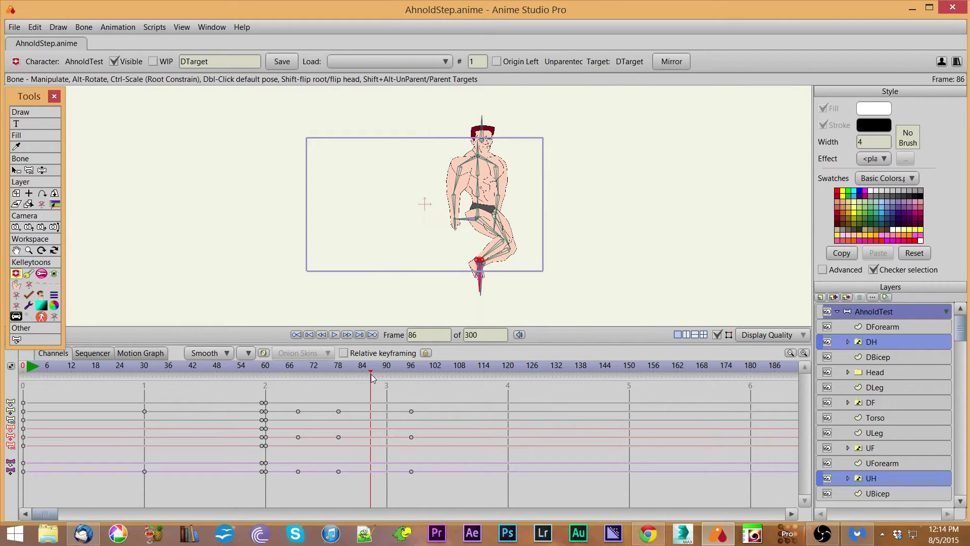
{"action": "mouse_move", "coordinate": [461, 230]}
{"action": "left_mouse_down"}
{"action": "mouse_move", "coordinate": [453, 200]}
{"action": "mouse_move", "coordinate": [444, 226]}
{"action": "left_mouse_up"}
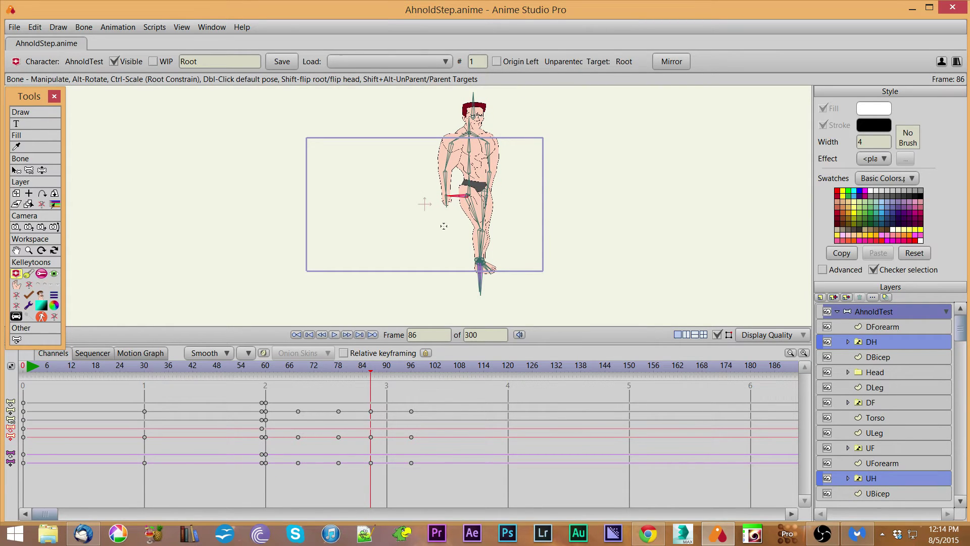
{"action": "mouse_move", "coordinate": [371, 374]}
{"action": "left_mouse_down"}
{"action": "mouse_move", "coordinate": [382, 374]}
{"action": "mouse_move", "coordinate": [350, 374]}
{"action": "mouse_move", "coordinate": [369, 374]}
{"action": "left_mouse_up"}
{"action": "left_click_drag", "start_coordinate": [458, 198], "coordinate": [470, 193]}
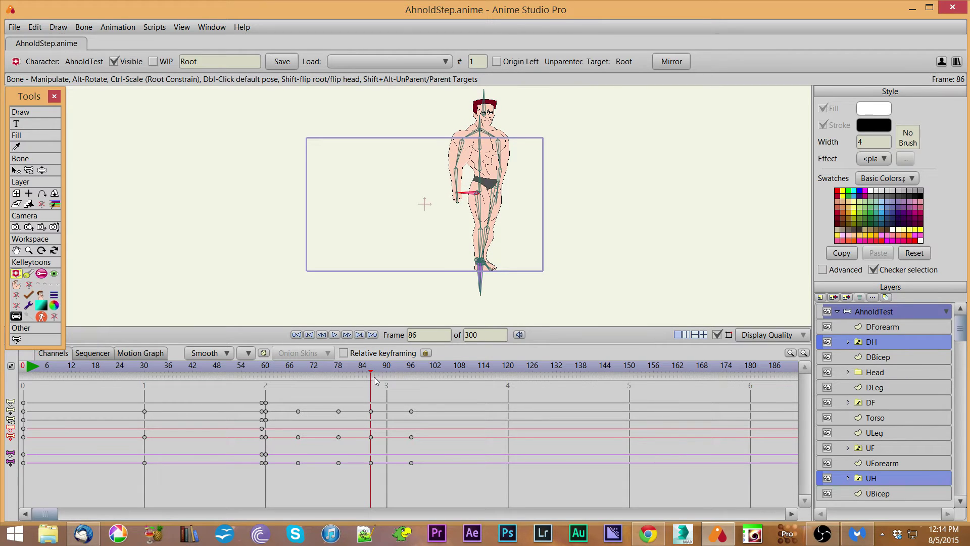
{"action": "left_click", "coordinate": [391, 374]}
{"action": "mouse_move", "coordinate": [391, 374]}
{"action": "left_mouse_down"}
{"action": "mouse_move", "coordinate": [338, 374]}
{"action": "mouse_move", "coordinate": [395, 389]}
{"action": "mouse_move", "coordinate": [407, 378]}
{"action": "left_mouse_up"}
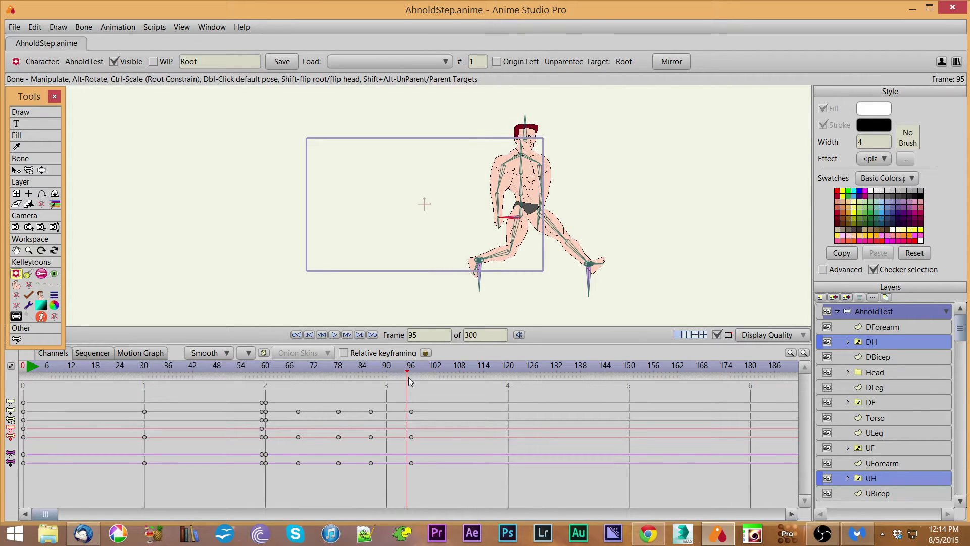
Lift the other leg into a bent-knee passing position at frame 86 and play through to 96
{"action": "left_click", "coordinate": [589, 289]}
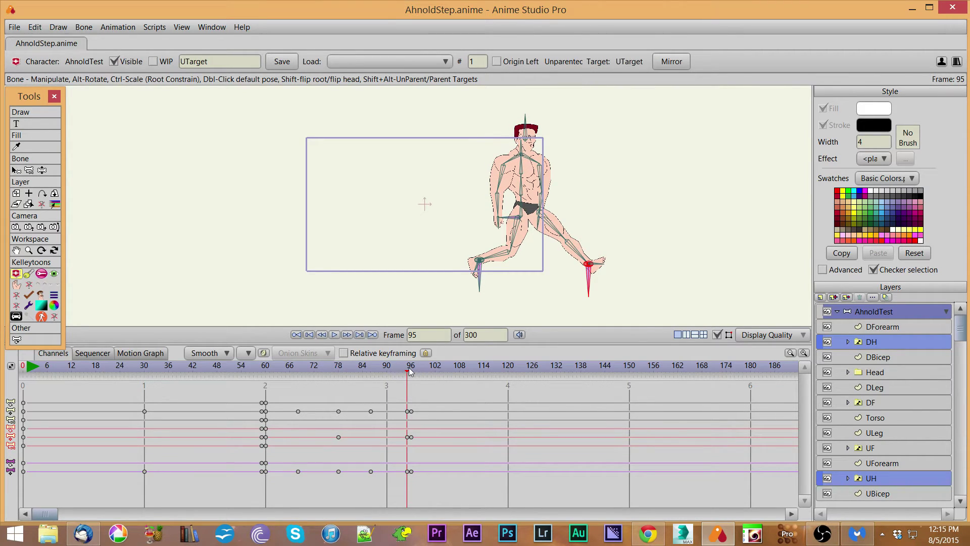
{"action": "left_click_drag", "start_coordinate": [408, 373], "coordinate": [373, 383]}
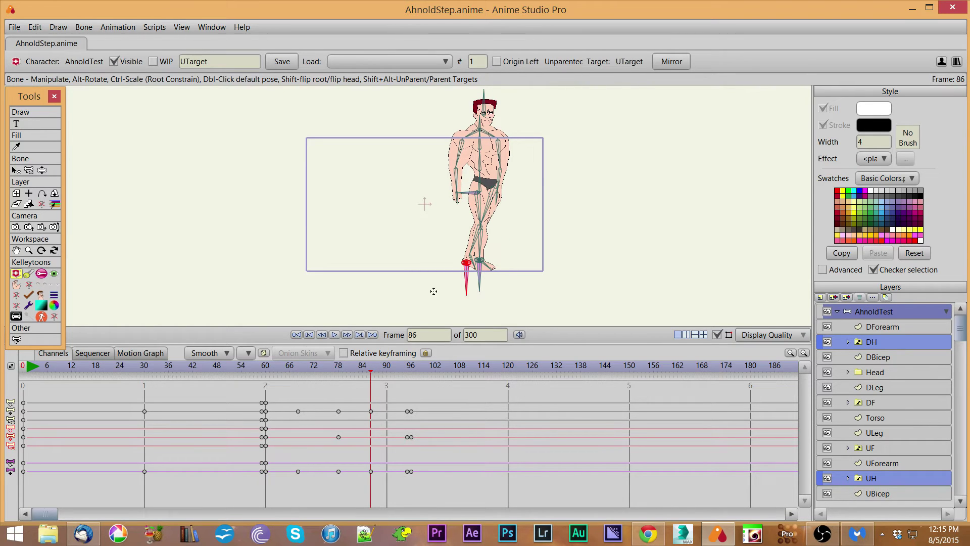
{"action": "left_click_drag", "start_coordinate": [462, 282], "coordinate": [443, 242]}
{"action": "left_click_drag", "start_coordinate": [374, 370], "coordinate": [379, 426]}
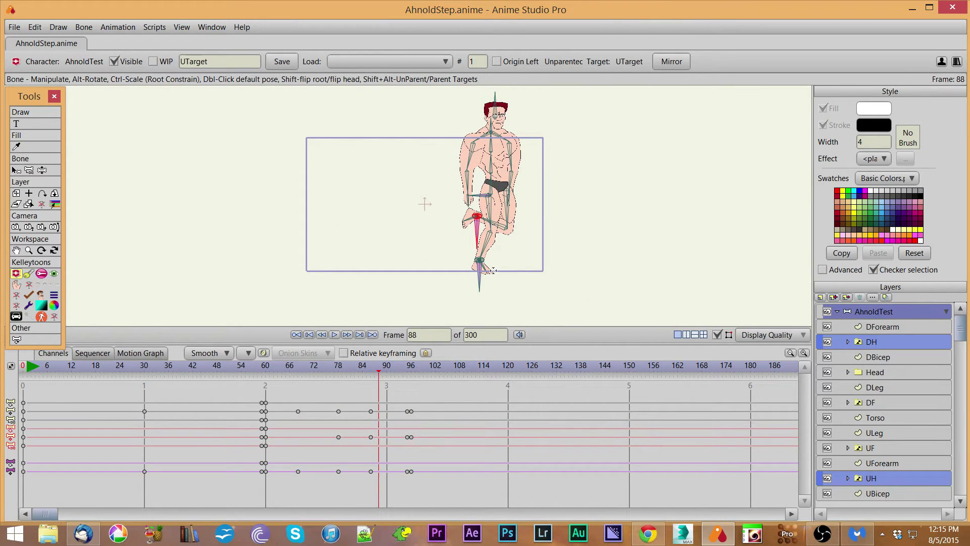
Select the DFoot bone and marquee-select the walk keyframes from frame 60 onward
{"action": "left_click", "coordinate": [489, 272]}
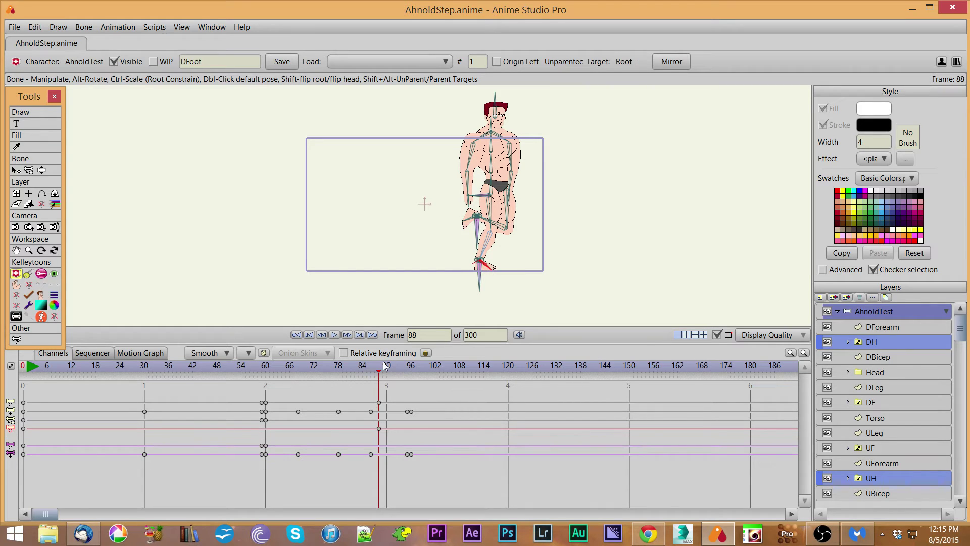
{"action": "mouse_move", "coordinate": [380, 374]}
{"action": "left_mouse_down"}
{"action": "mouse_move", "coordinate": [408, 374]}
{"action": "mouse_move", "coordinate": [276, 374]}
{"action": "mouse_move", "coordinate": [386, 381]}
{"action": "left_mouse_up"}
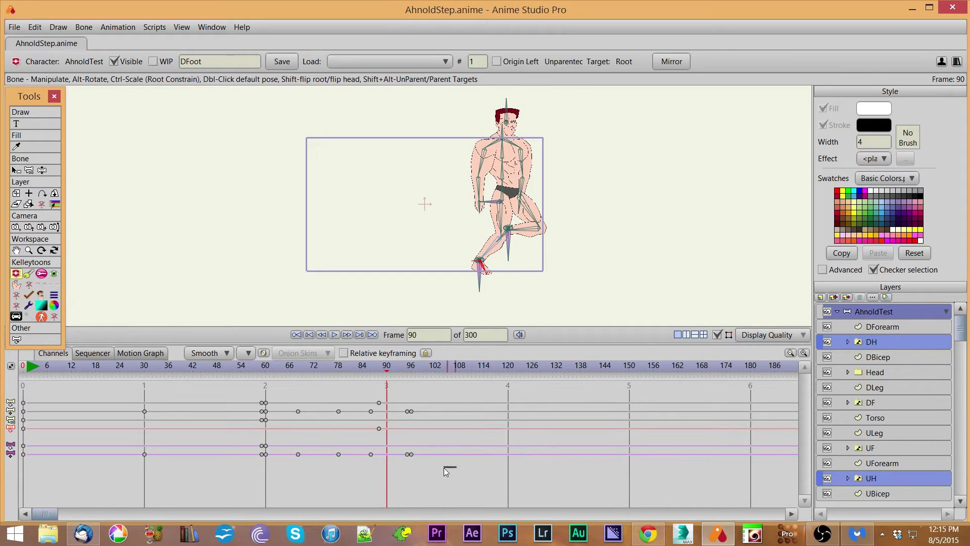
{"action": "left_click_drag", "start_coordinate": [457, 466], "coordinate": [267, 389]}
Delete the selected walk keys, key the standing pose at frame 60, and preview to frame 66
{"action": "key", "text": "Delete"}
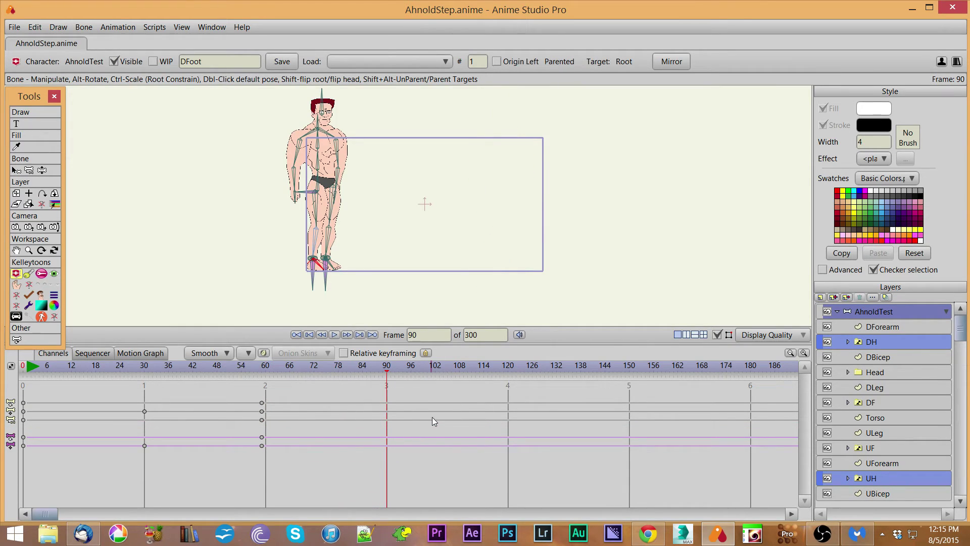
{"action": "left_click", "coordinate": [262, 370]}
{"action": "left_click", "coordinate": [267, 372]}
{"action": "left_click", "coordinate": [460, 269], "text": "alt+shift"}
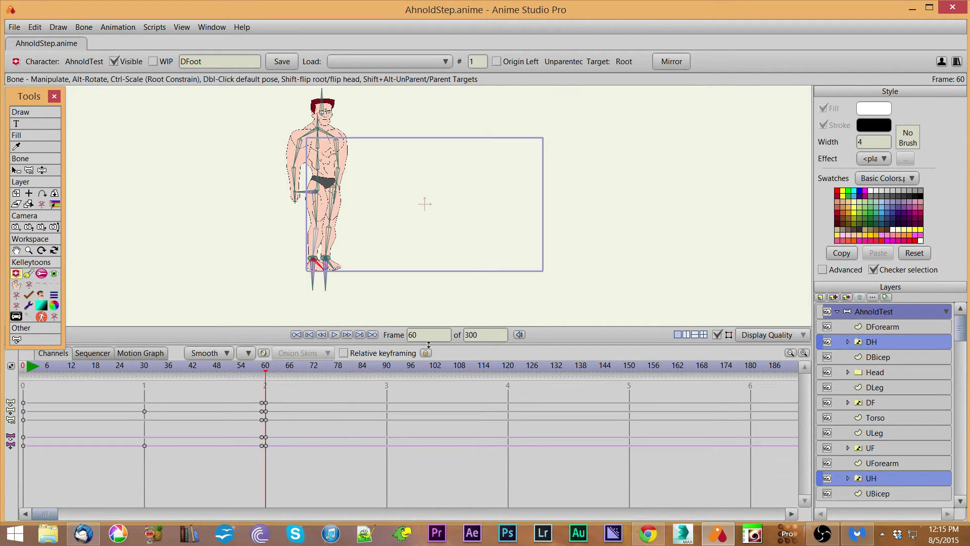
{"action": "left_click_drag", "start_coordinate": [266, 374], "coordinate": [387, 374]}
Stretch the front foot out right and crouch the hips for the frame 90 contact pose
{"action": "left_click_drag", "start_coordinate": [319, 269], "coordinate": [365, 277]}
{"action": "left_click_drag", "start_coordinate": [311, 195], "coordinate": [324, 212]}
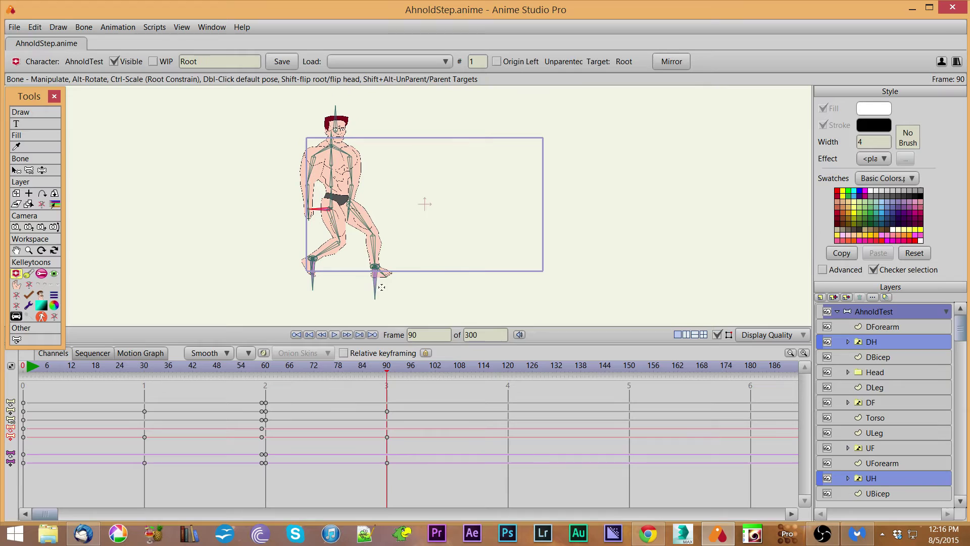
{"action": "left_click_drag", "start_coordinate": [382, 287], "coordinate": [399, 286]}
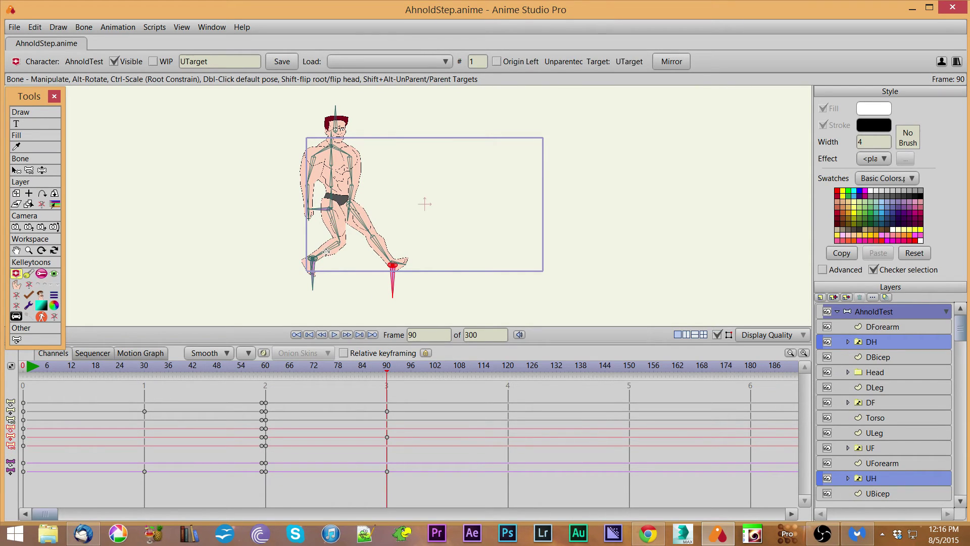
{"action": "left_click", "coordinate": [314, 282]}
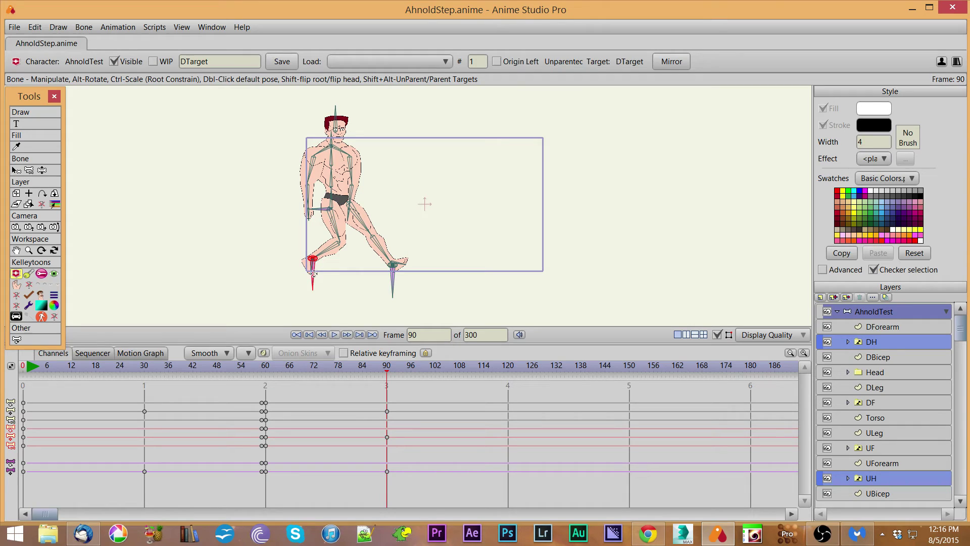
{"action": "left_click", "coordinate": [319, 208]}
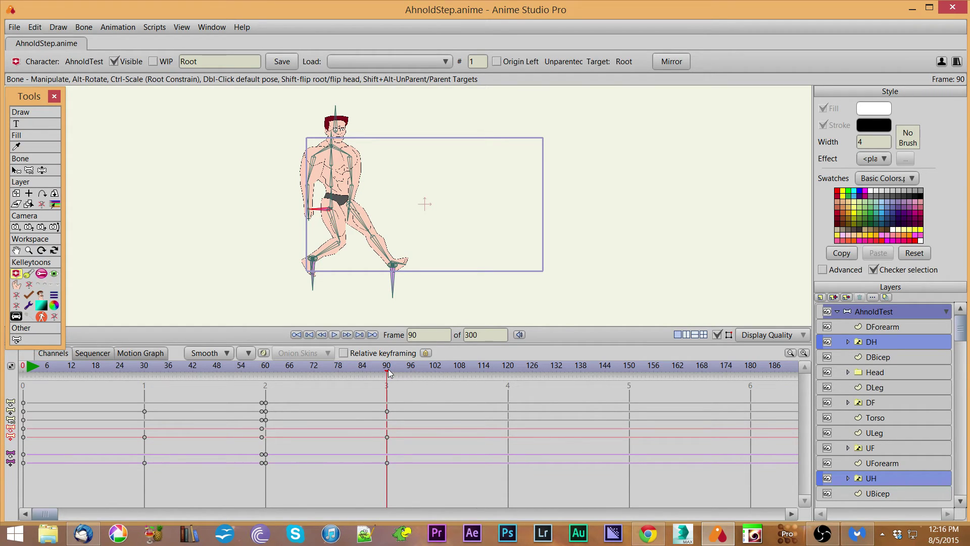
At frame 108, pull the front foot back left and bring the other foot forward, then preview
{"action": "left_click_drag", "start_coordinate": [389, 373], "coordinate": [459, 366]}
{"action": "mouse_move", "coordinate": [391, 286]}
{"action": "left_mouse_down"}
{"action": "mouse_move", "coordinate": [293, 278]}
{"action": "mouse_move", "coordinate": [375, 287]}
{"action": "left_mouse_up"}
{"action": "left_click_drag", "start_coordinate": [299, 277], "coordinate": [371, 283]}
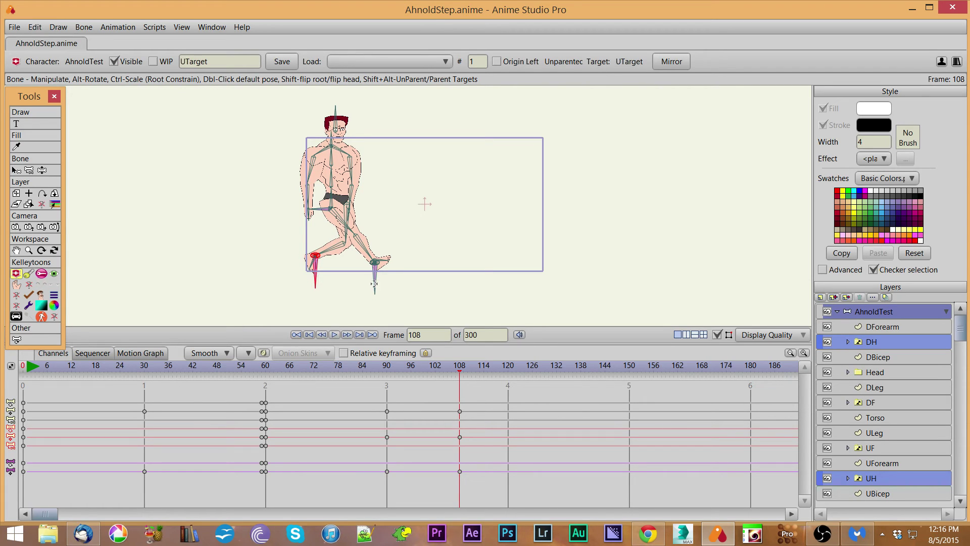
{"action": "left_click", "coordinate": [373, 286]}
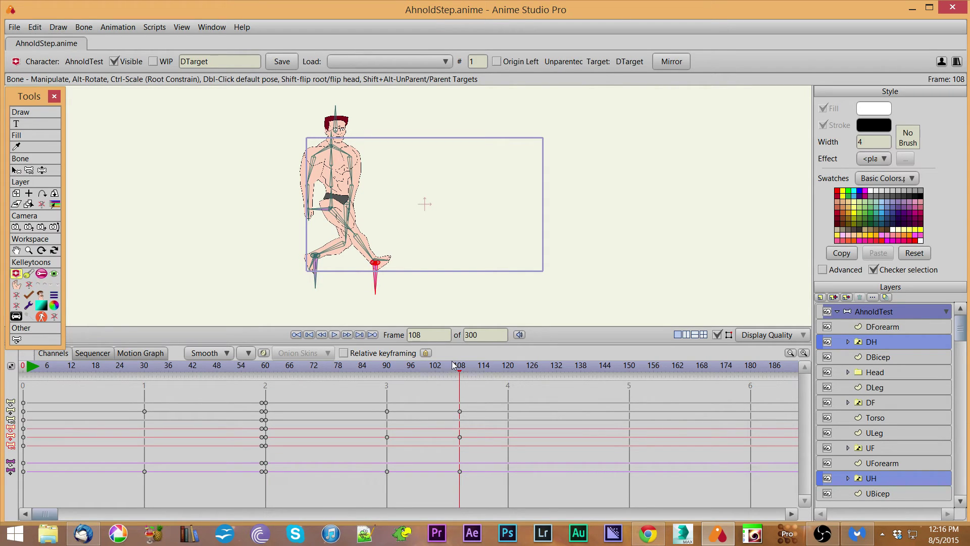
{"action": "left_click_drag", "start_coordinate": [460, 372], "coordinate": [425, 389]}
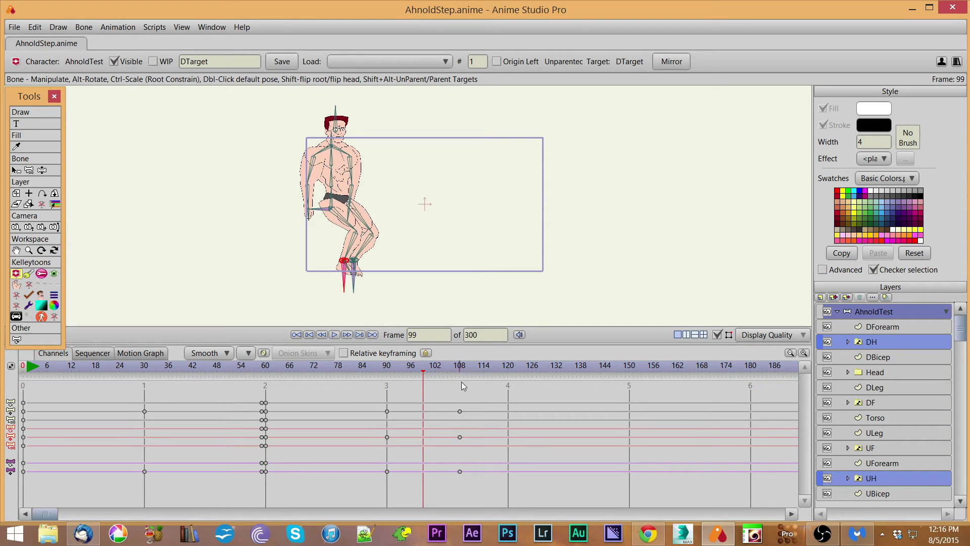
Straighten the torso and head over the feet at frame 99, comparing against frames 94–95
{"action": "left_click_drag", "start_coordinate": [323, 209], "coordinate": [337, 187]}
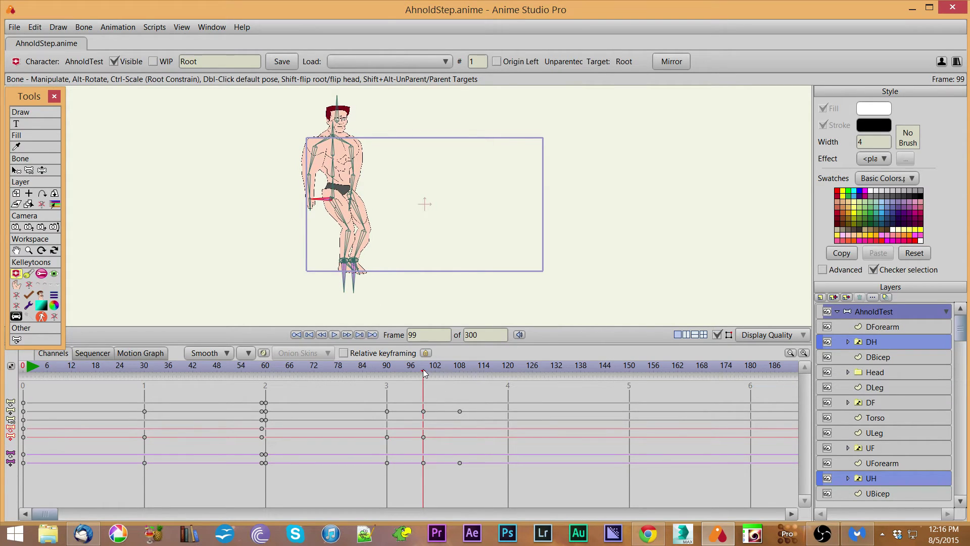
{"action": "left_click_drag", "start_coordinate": [424, 373], "coordinate": [386, 375]}
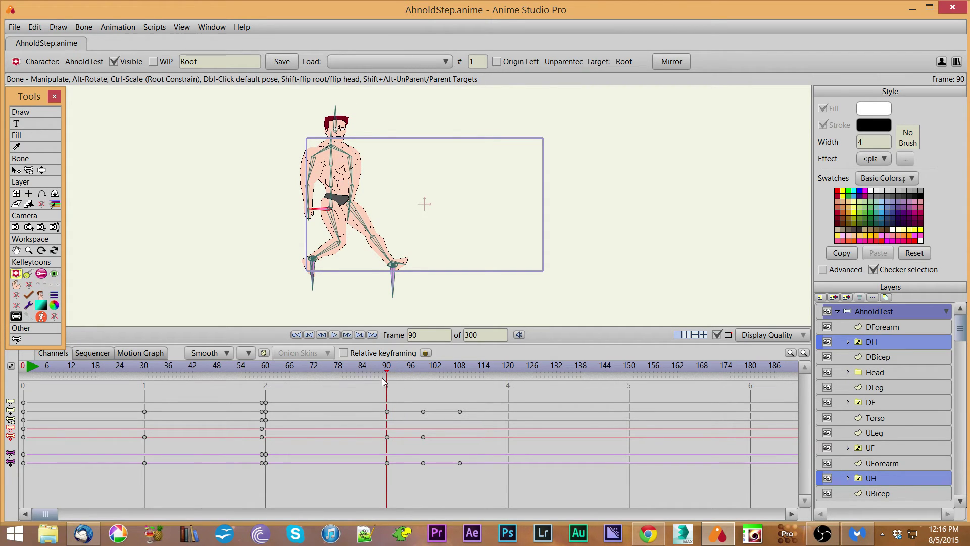
{"action": "left_click_drag", "start_coordinate": [392, 374], "coordinate": [412, 377]}
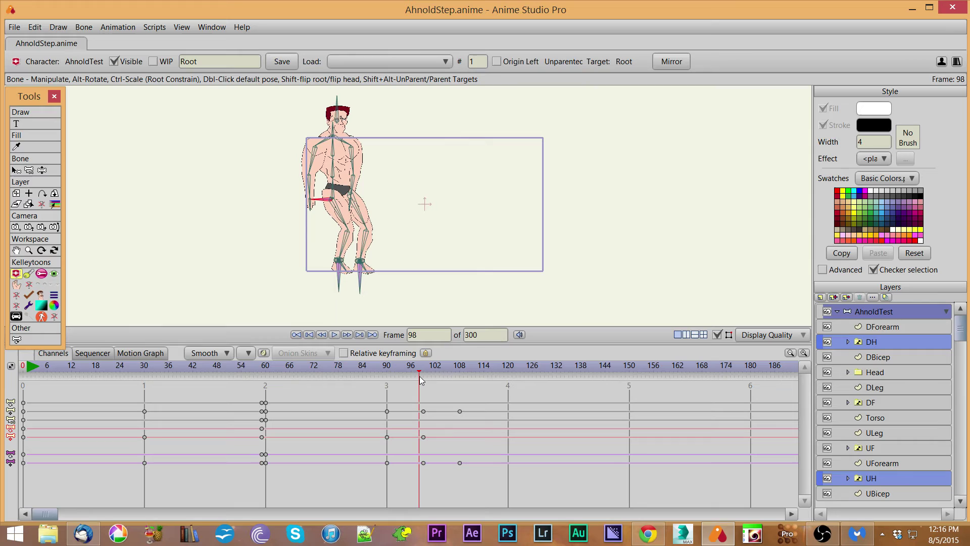
{"action": "left_click_drag", "start_coordinate": [421, 379], "coordinate": [423, 378]}
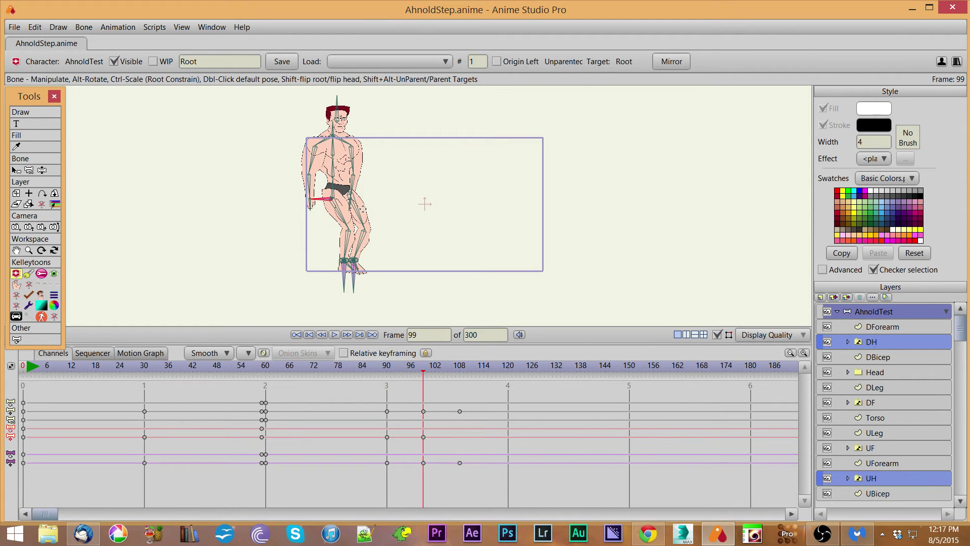
{"action": "left_click_drag", "start_coordinate": [323, 202], "coordinate": [330, 191]}
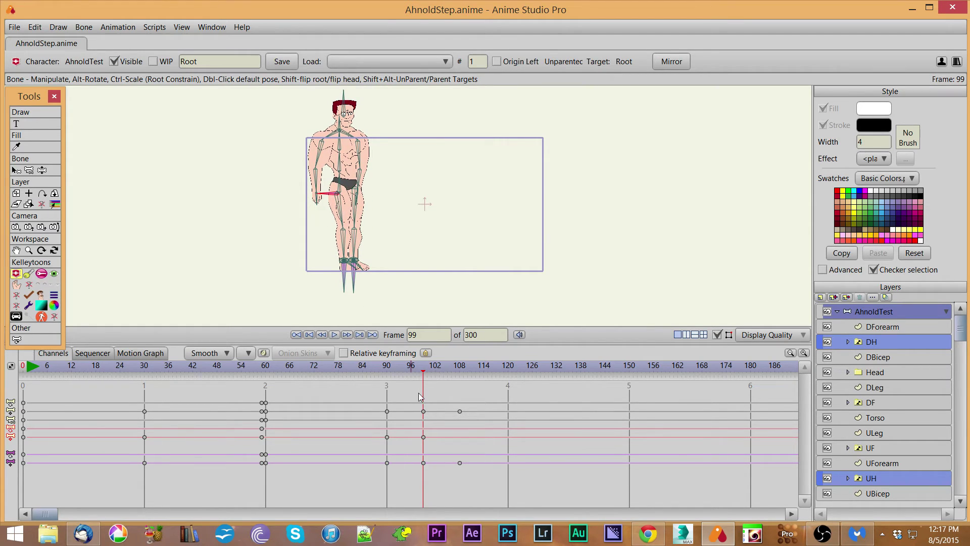
Lift one foot with the knee bent at frame 99, then preview frames 99–105
{"action": "mouse_move", "coordinate": [427, 372]}
{"action": "left_mouse_down"}
{"action": "mouse_move", "coordinate": [387, 374]}
{"action": "mouse_move", "coordinate": [419, 377]}
{"action": "left_mouse_up"}
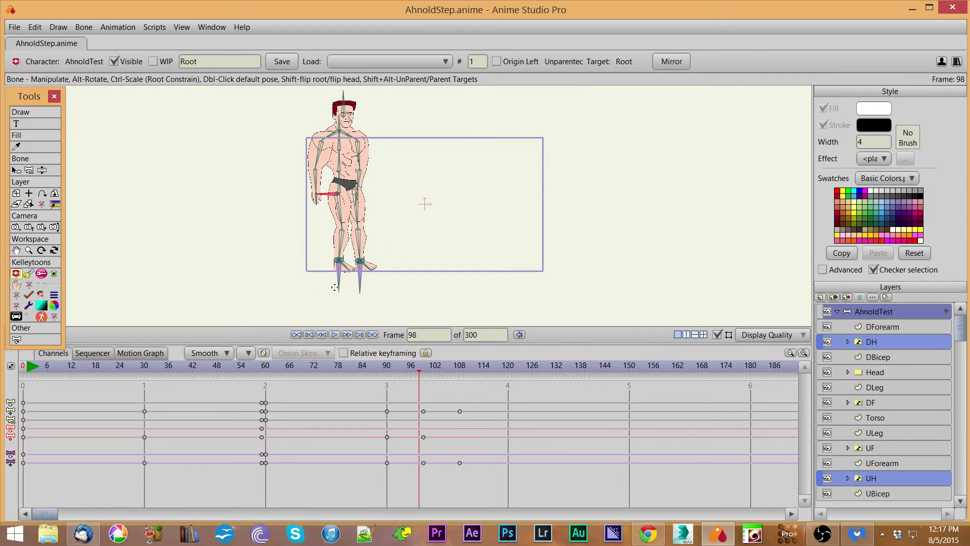
{"action": "left_click", "coordinate": [423, 371]}
{"action": "left_click_drag", "start_coordinate": [340, 290], "coordinate": [322, 264]}
{"action": "left_click_drag", "start_coordinate": [424, 372], "coordinate": [387, 385]}
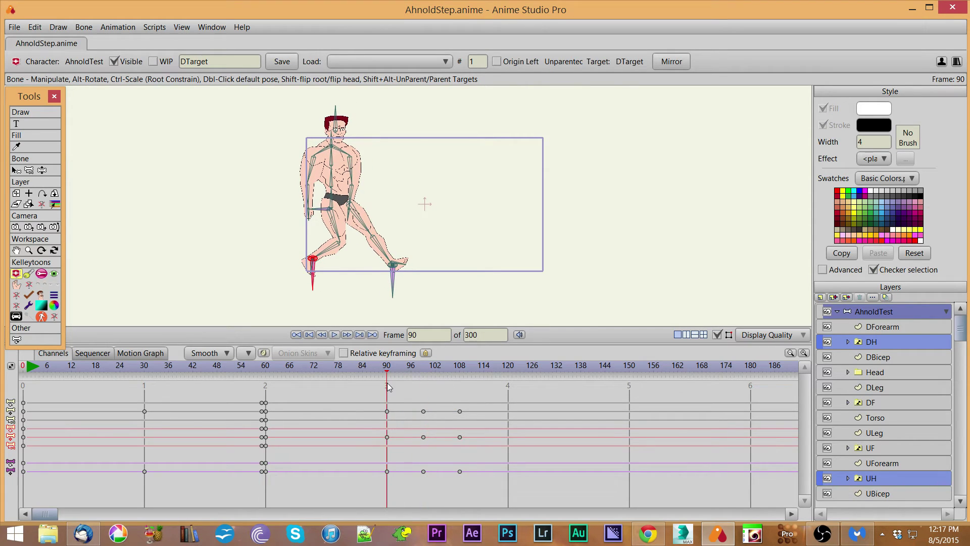
Select the front foot's target and add a key for the frame-99 pose
{"action": "left_click", "coordinate": [395, 289]}
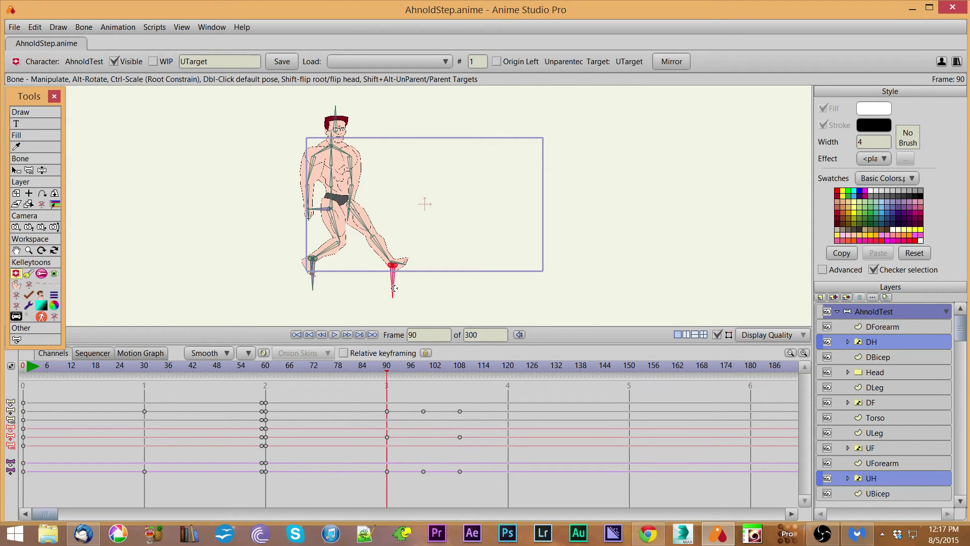
{"action": "left_click", "coordinate": [424, 369]}
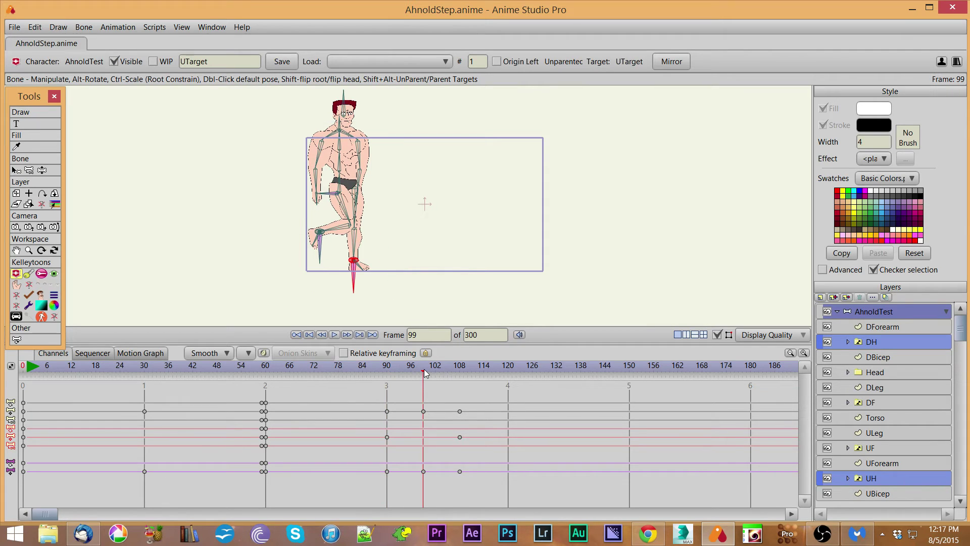
{"action": "left_click", "coordinate": [353, 288]}
At frame 108, lower the body and plant the right foot forward in a wide stride
{"action": "left_click_drag", "start_coordinate": [422, 366], "coordinate": [460, 384]}
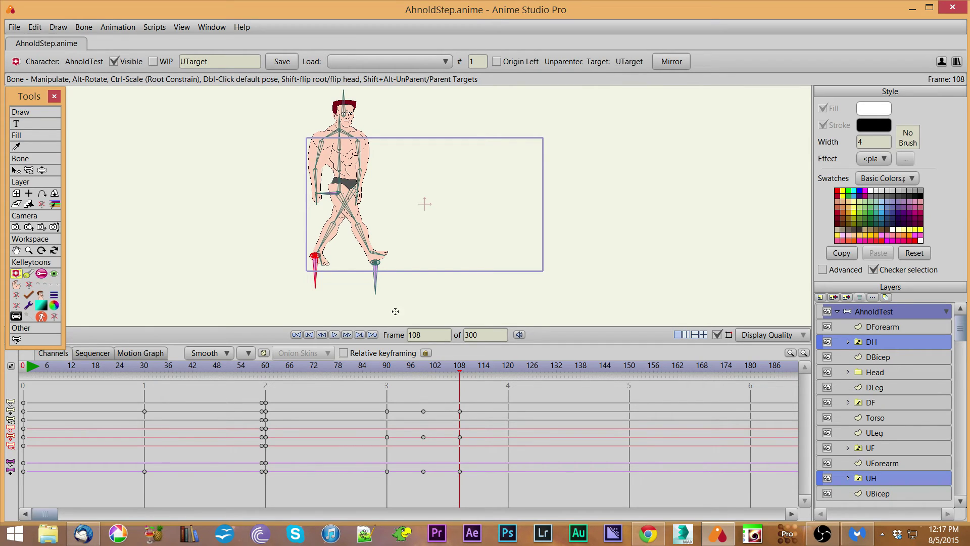
{"action": "left_click", "coordinate": [372, 290]}
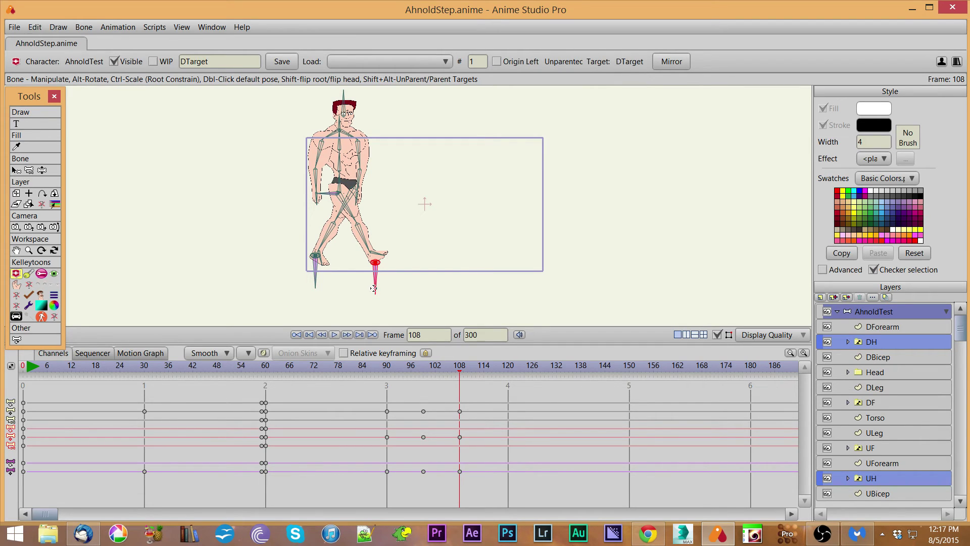
{"action": "left_click_drag", "start_coordinate": [376, 285], "coordinate": [375, 286]}
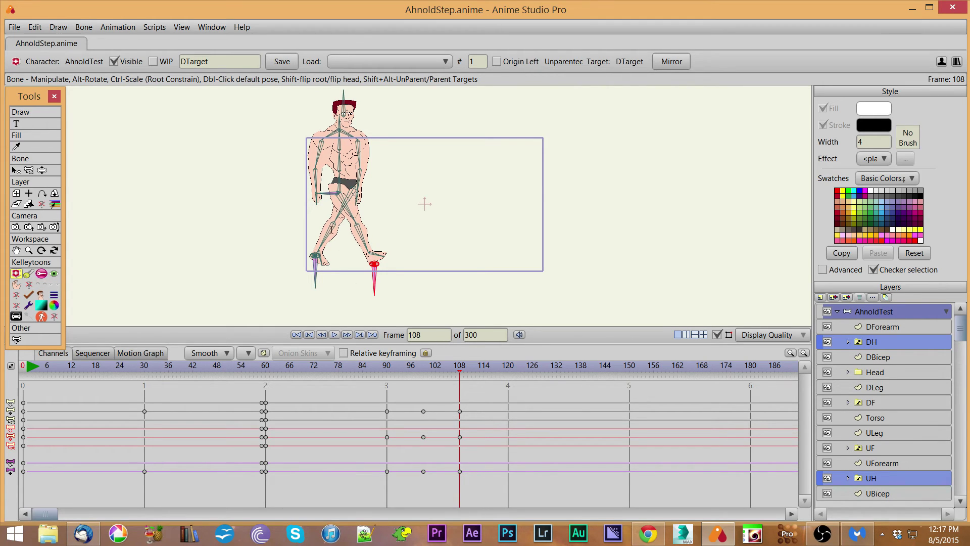
{"action": "left_click_drag", "start_coordinate": [333, 197], "coordinate": [329, 210]}
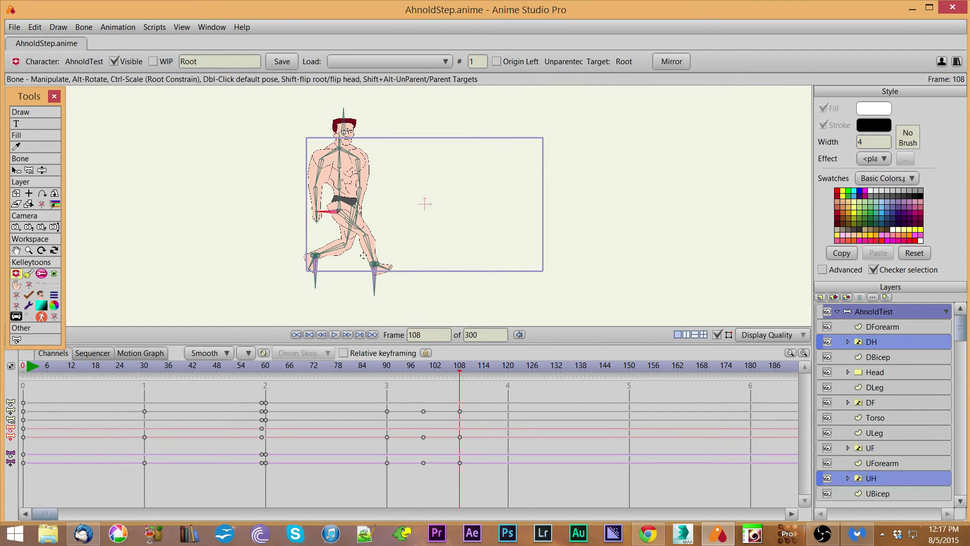
{"action": "left_click_drag", "start_coordinate": [378, 292], "coordinate": [386, 288]}
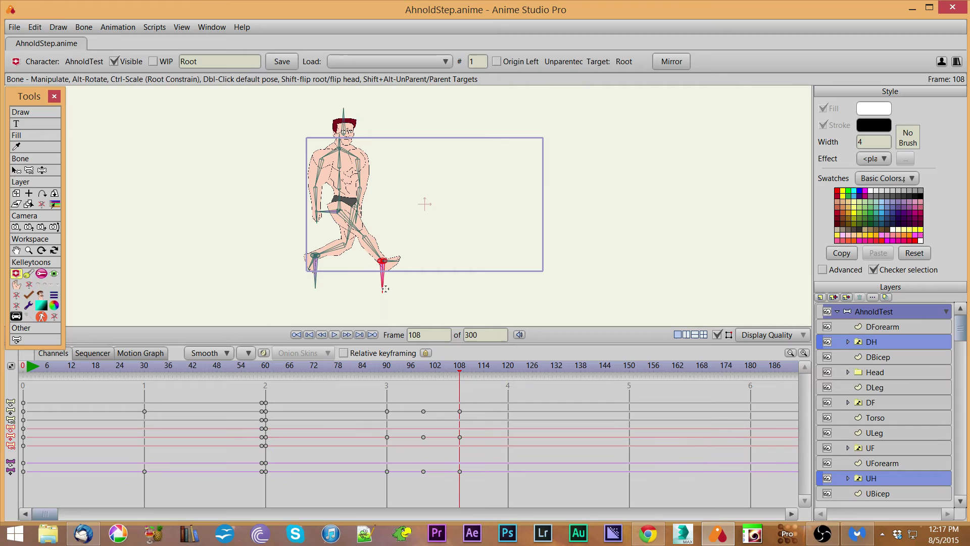
{"action": "left_click_drag", "start_coordinate": [452, 374], "coordinate": [388, 376]}
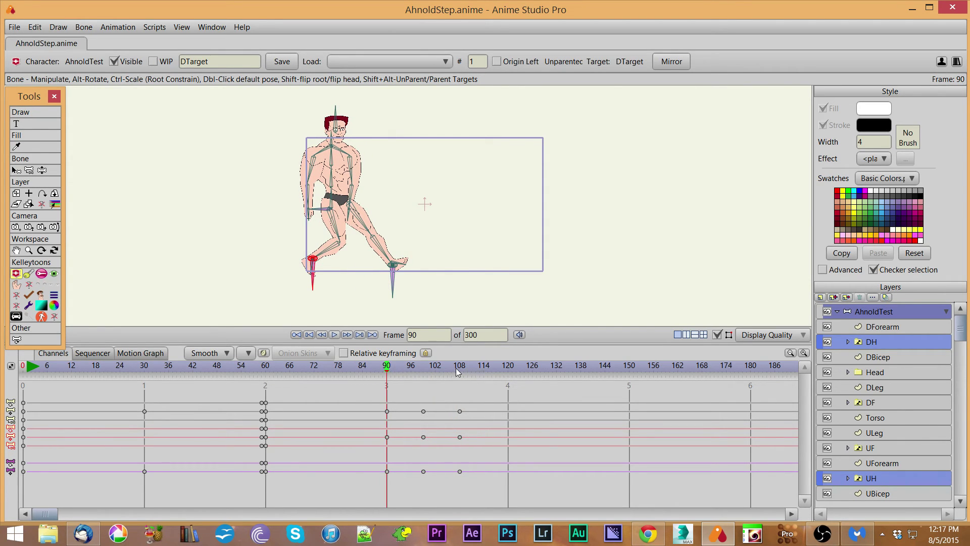
{"action": "key", "text": "space"}
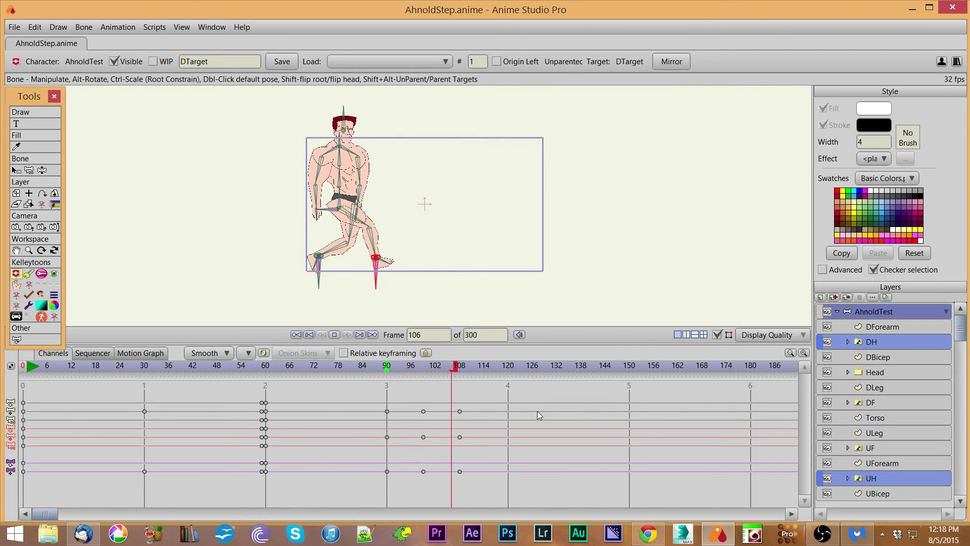
{"action": "key", "text": "space"}
{"action": "key", "text": "space"}
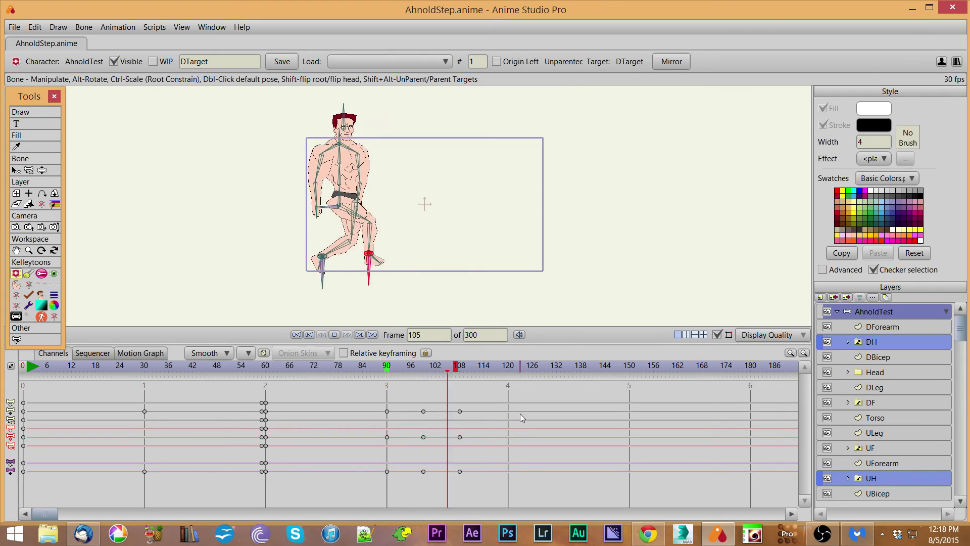
{"action": "key", "text": "space"}
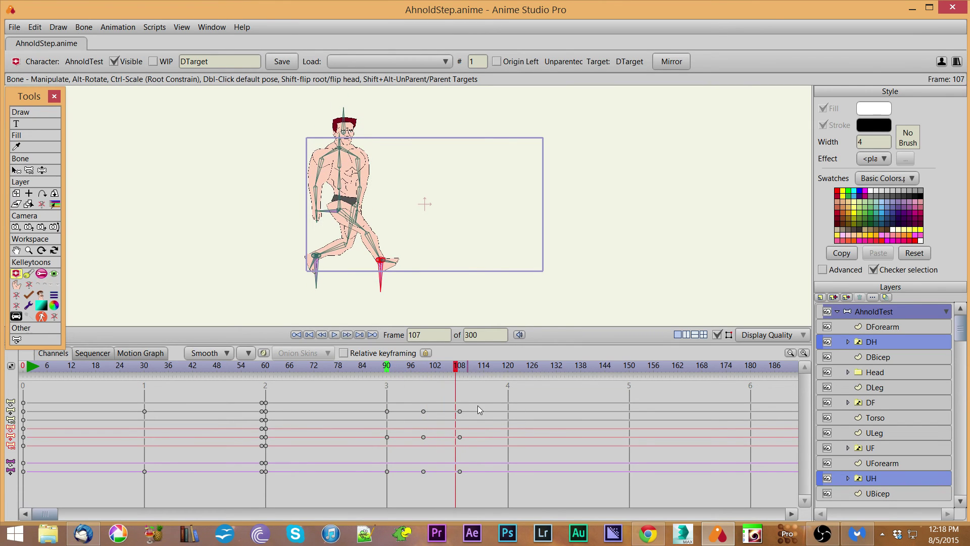
{"action": "key", "text": "space"}
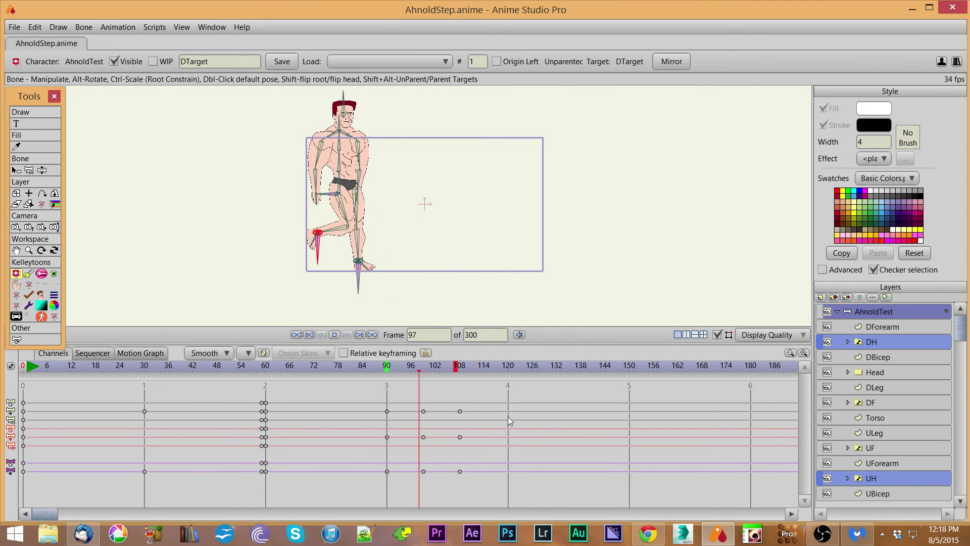
{"action": "key", "text": "space"}
{"action": "left_click_drag", "start_coordinate": [404, 373], "coordinate": [475, 389]}
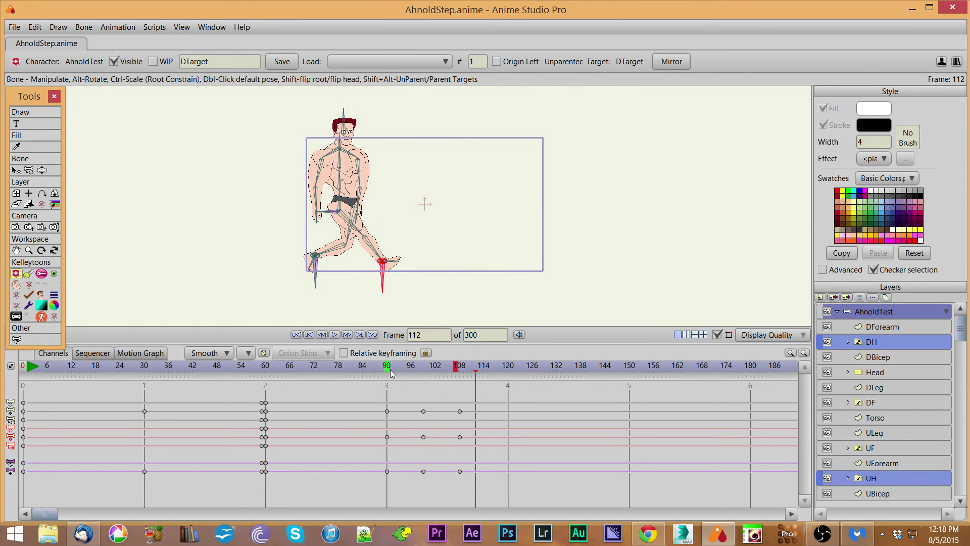
{"action": "key", "text": "space"}
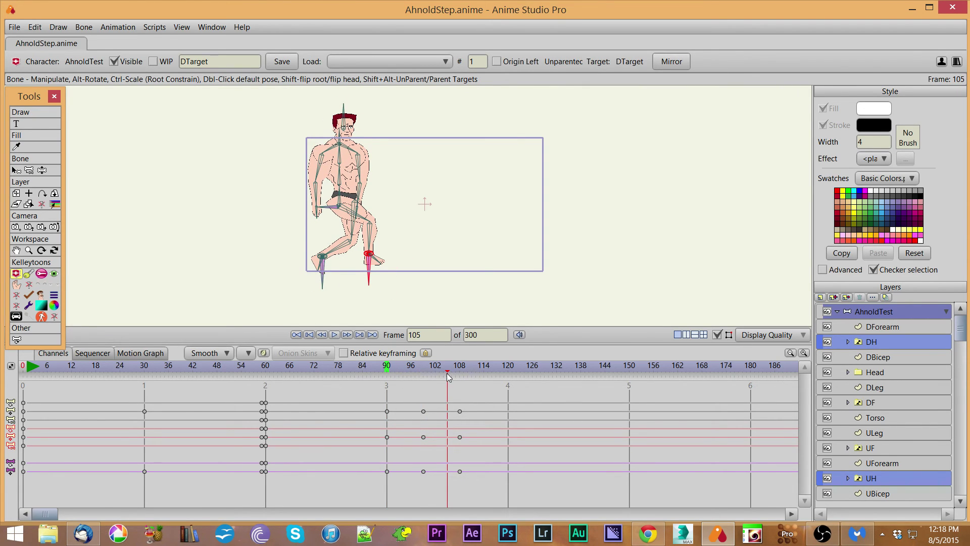
At frame 123, swing the right foot back and the left foot forward, swapping legs
{"action": "left_click_drag", "start_coordinate": [448, 374], "coordinate": [522, 389]}
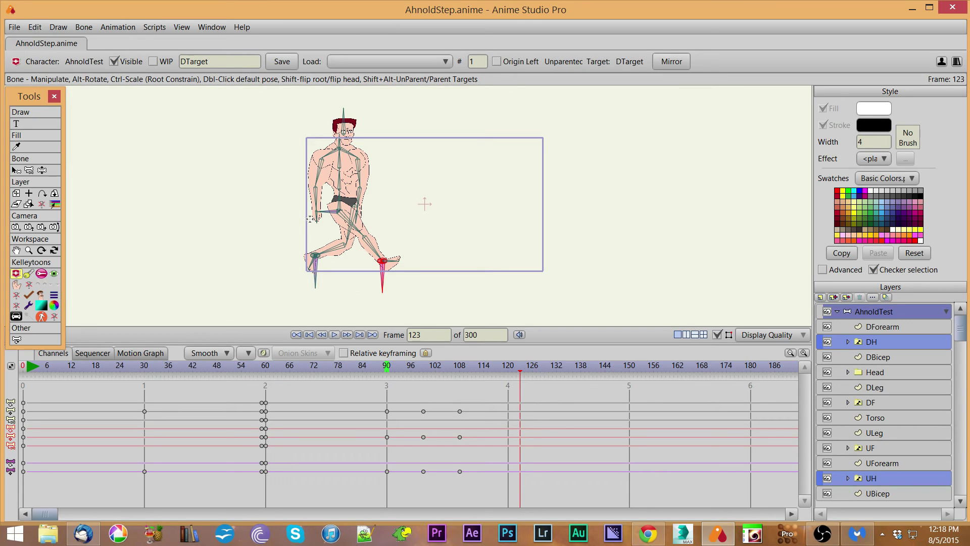
{"action": "left_click_drag", "start_coordinate": [384, 283], "coordinate": [403, 293]}
{"action": "left_click_drag", "start_coordinate": [321, 272], "coordinate": [313, 286]}
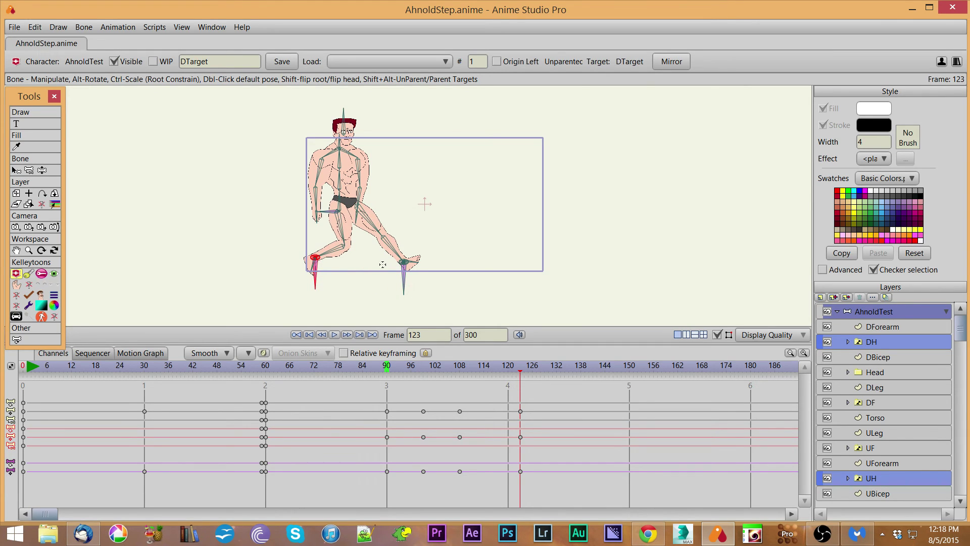
{"action": "left_click", "coordinate": [328, 213]}
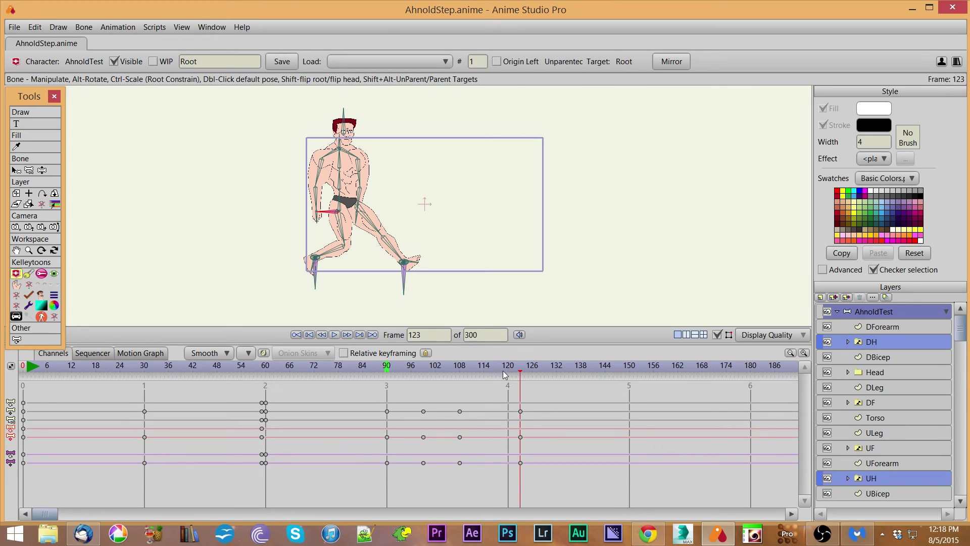
{"action": "left_click_drag", "start_coordinate": [523, 374], "coordinate": [489, 379]}
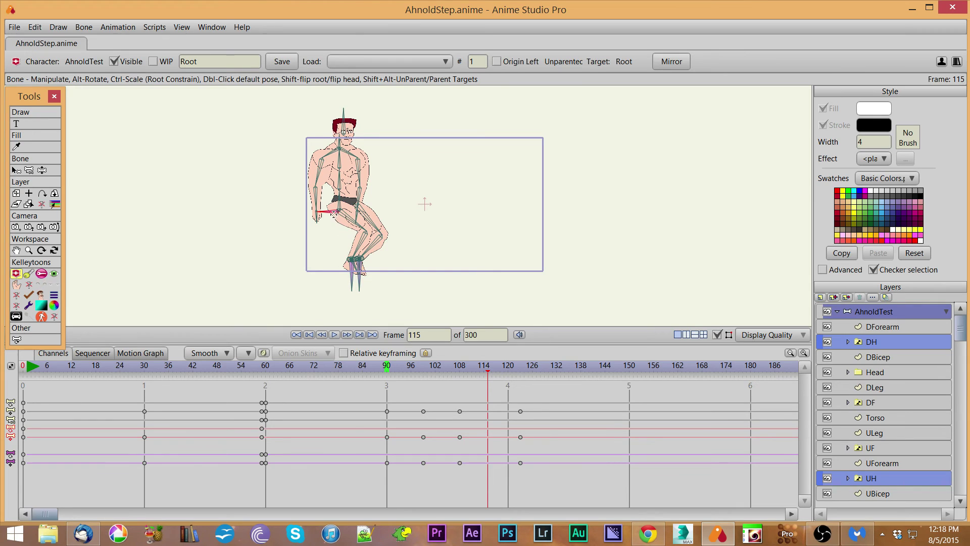
Raise the Root bone at frame 115 so the body stands upright, then select the rear foot's target
{"action": "left_click_drag", "start_coordinate": [333, 213], "coordinate": [337, 194]}
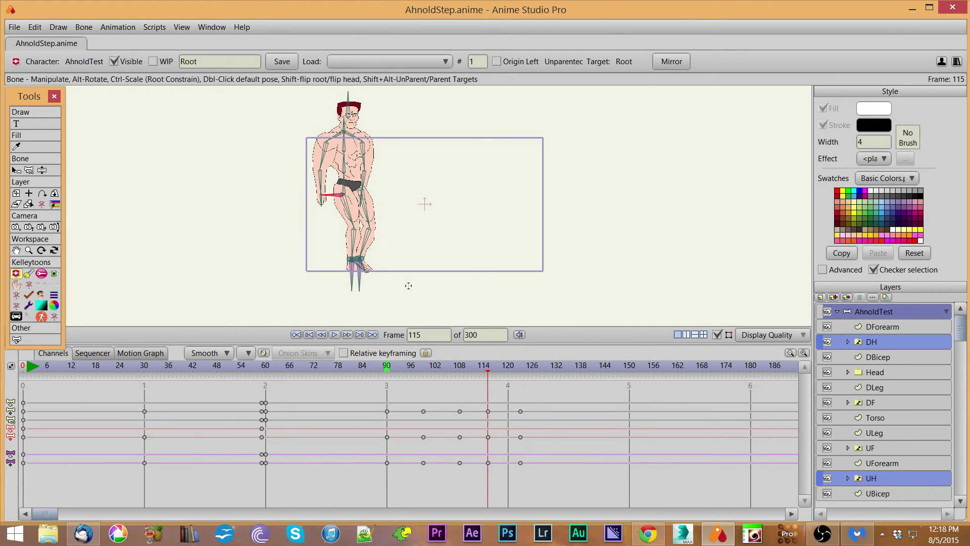
{"action": "mouse_move", "coordinate": [489, 372]}
{"action": "left_mouse_down"}
{"action": "mouse_move", "coordinate": [466, 374]}
{"action": "mouse_move", "coordinate": [488, 379]}
{"action": "left_mouse_up"}
{"action": "left_click_drag", "start_coordinate": [331, 194], "coordinate": [335, 193]}
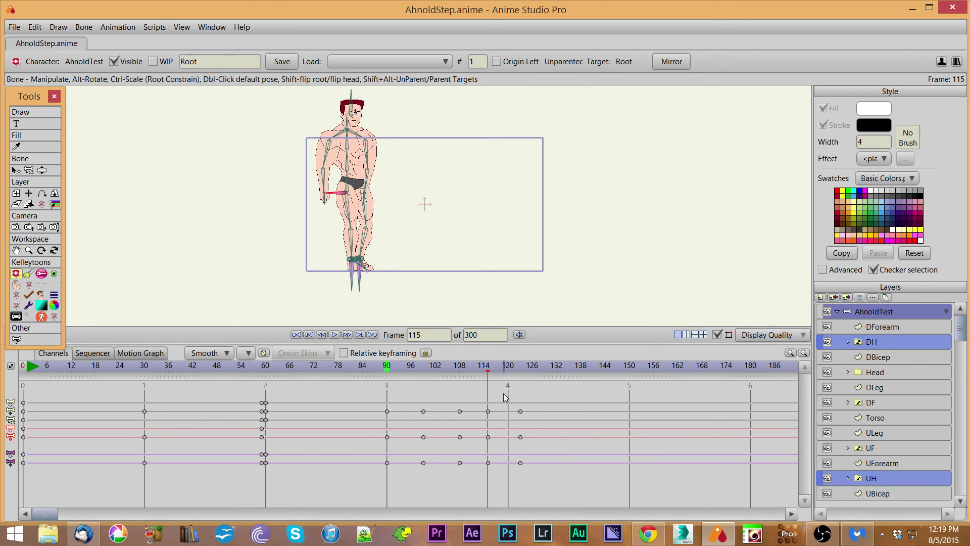
{"action": "left_click", "coordinate": [520, 372]}
{"action": "left_click_drag", "start_coordinate": [521, 374], "coordinate": [490, 377]}
{"action": "left_click", "coordinate": [318, 281]}
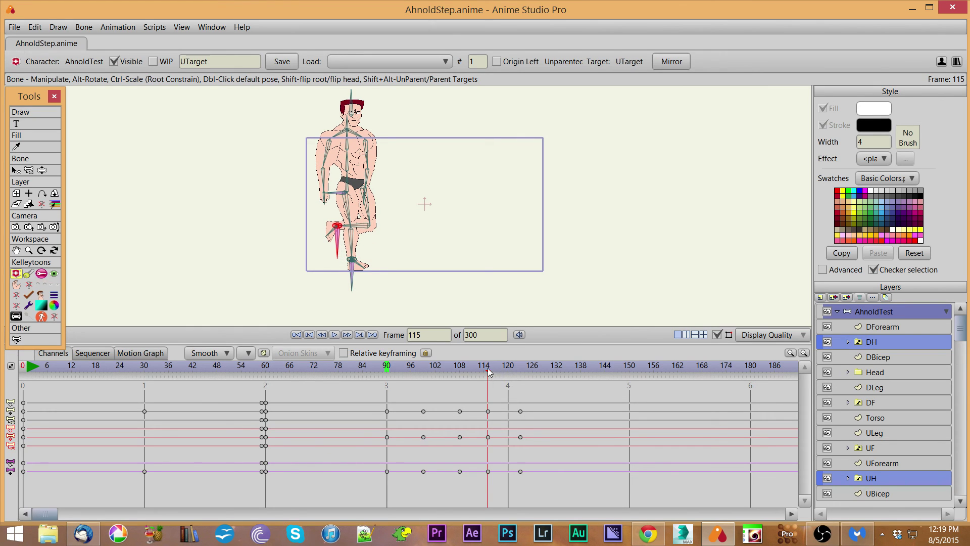
{"action": "left_click_drag", "start_coordinate": [489, 377], "coordinate": [520, 375]}
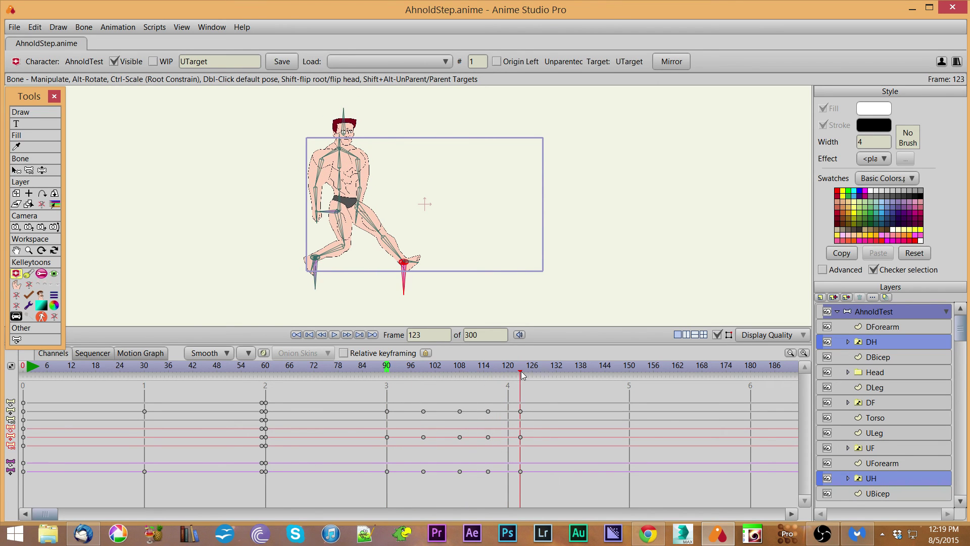
{"action": "key", "text": "space"}
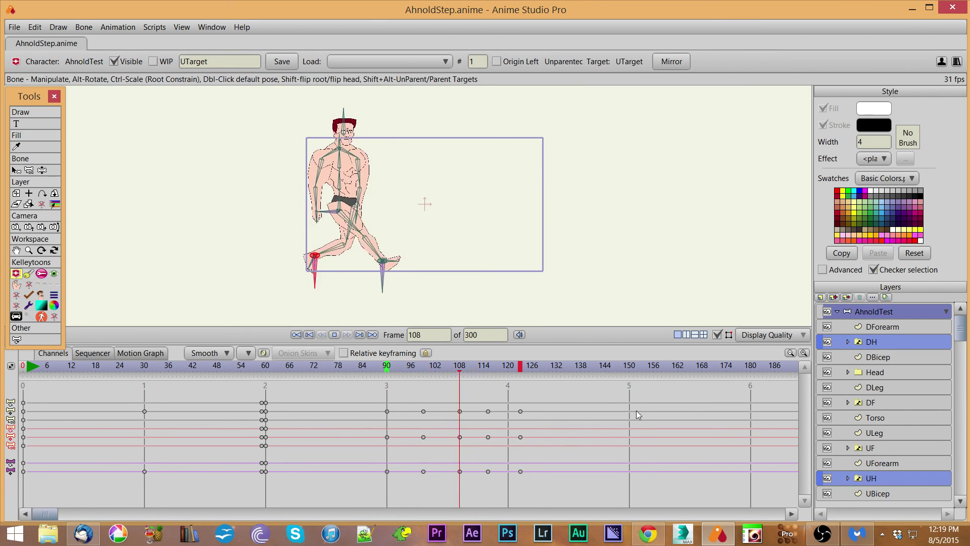
{"action": "key", "text": "space"}
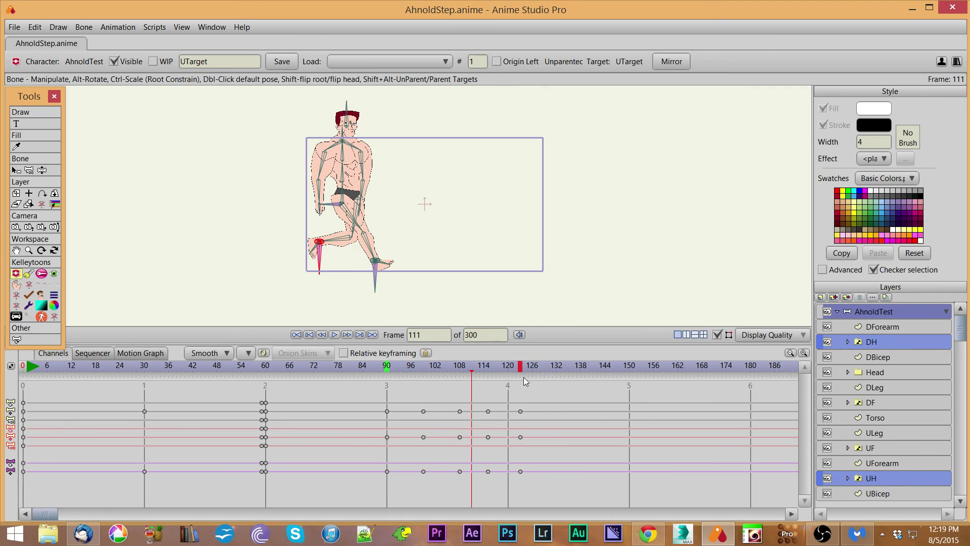
{"action": "key", "text": "space"}
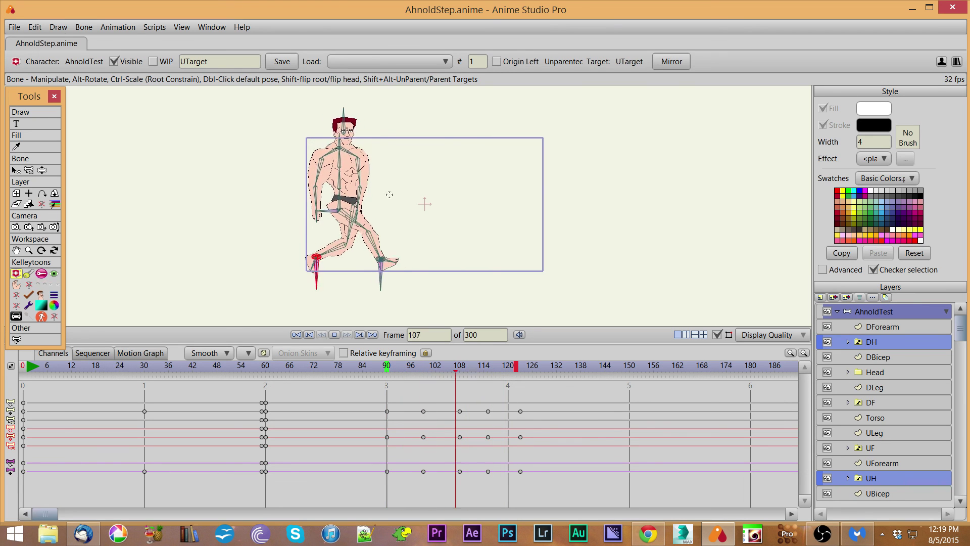
{"action": "key", "text": "space"}
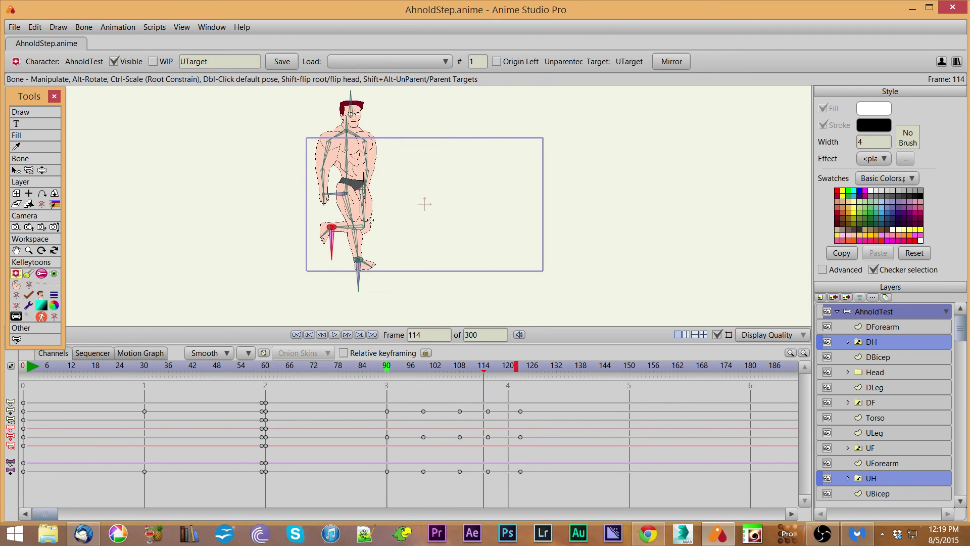
{"action": "left_click", "coordinate": [336, 193]}
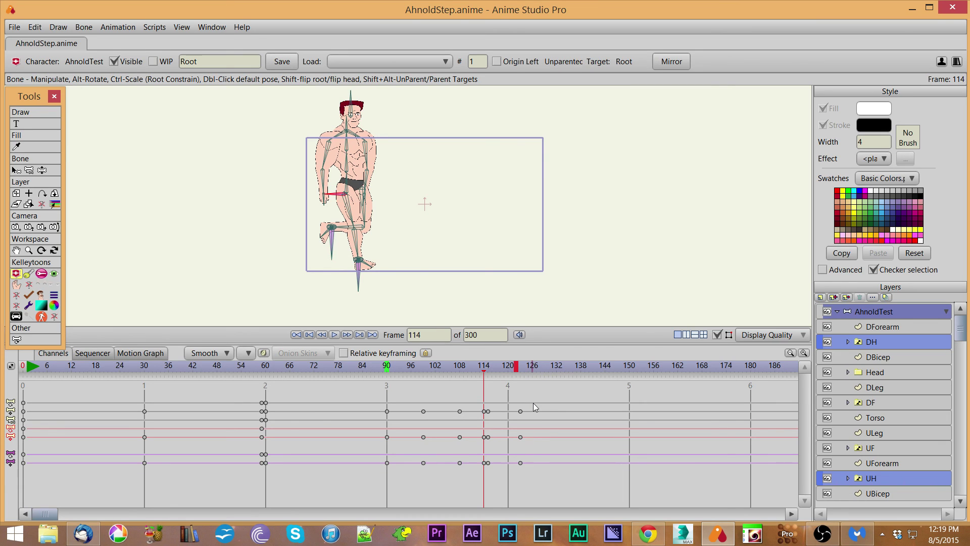
{"action": "key", "text": "ctrl+z"}
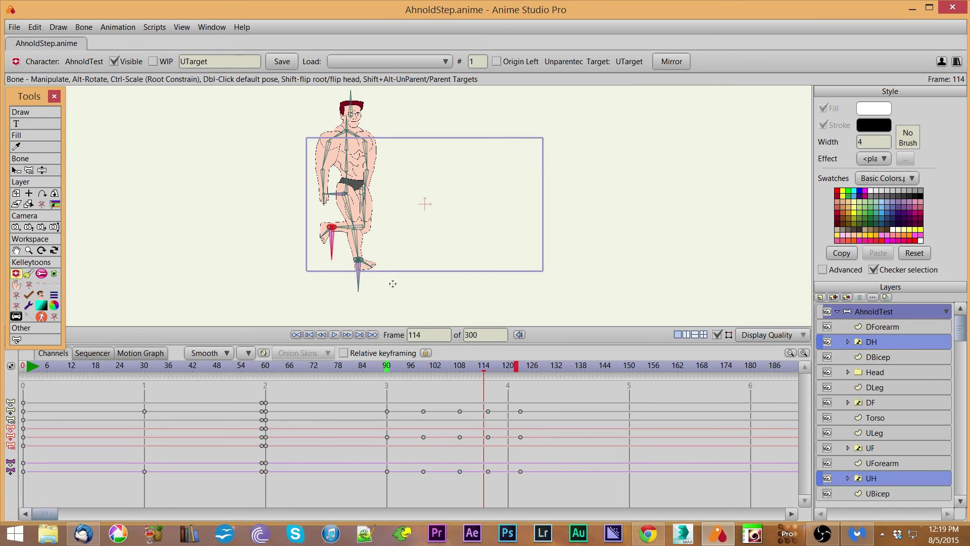
{"action": "left_click", "coordinate": [487, 370]}
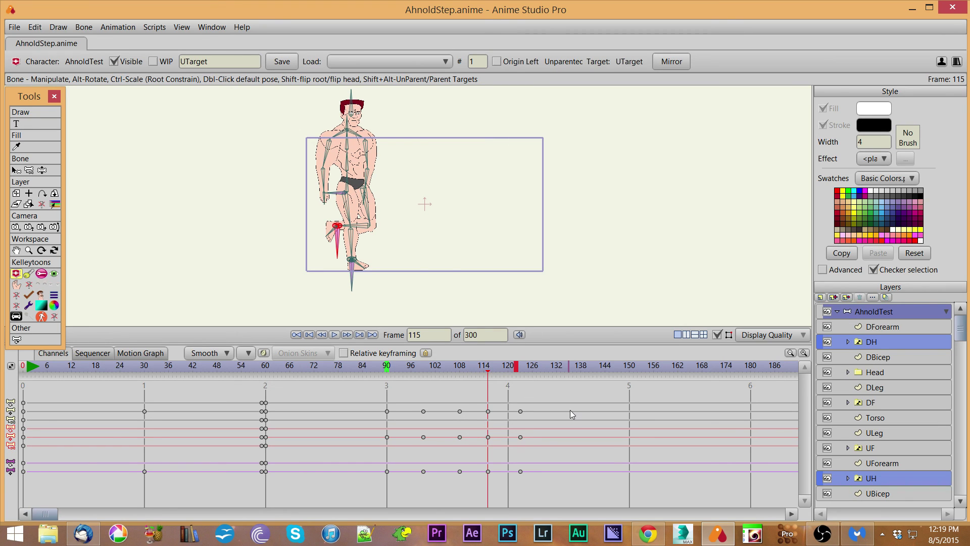